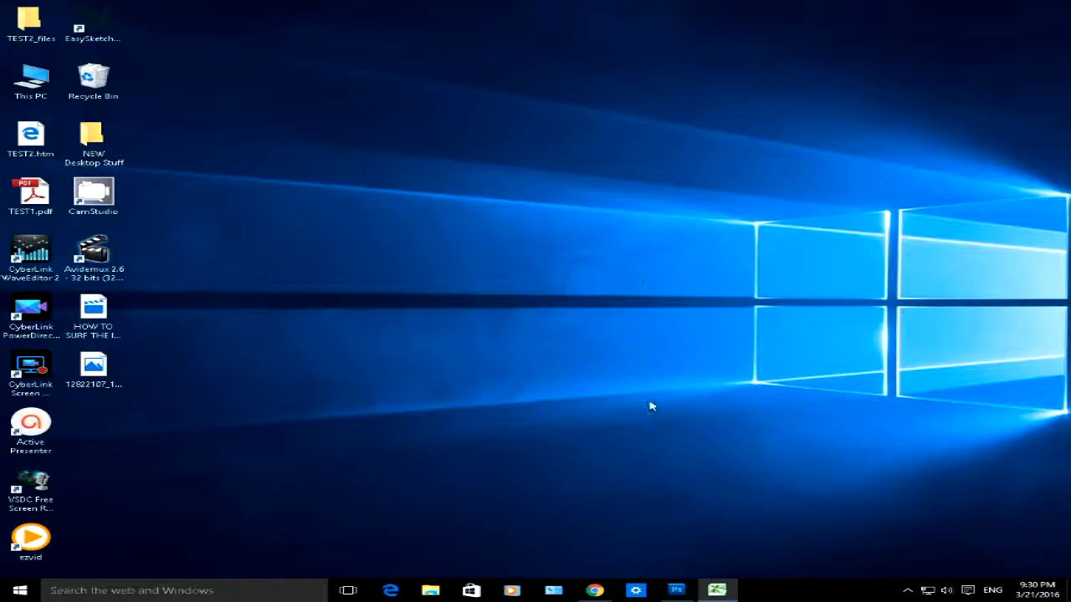
# Step: Switch to the Excel workbook and look over the product sales data on Sheet1
pyautogui.click(713, 589)
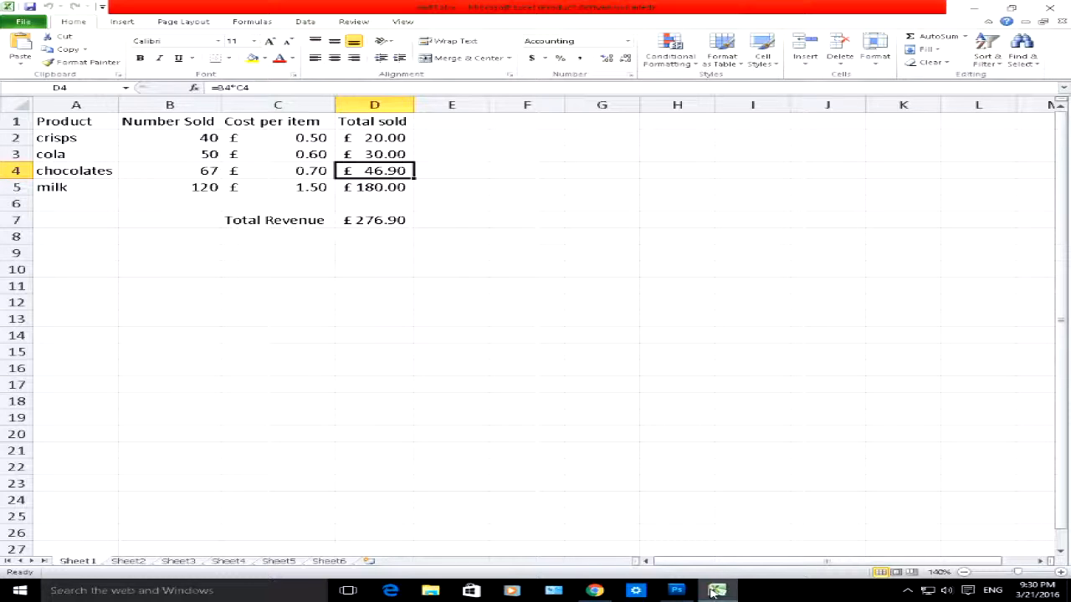
pyautogui.click(579, 352)
pyautogui.moveTo(526, 269); pyautogui.dragTo(4, 110)
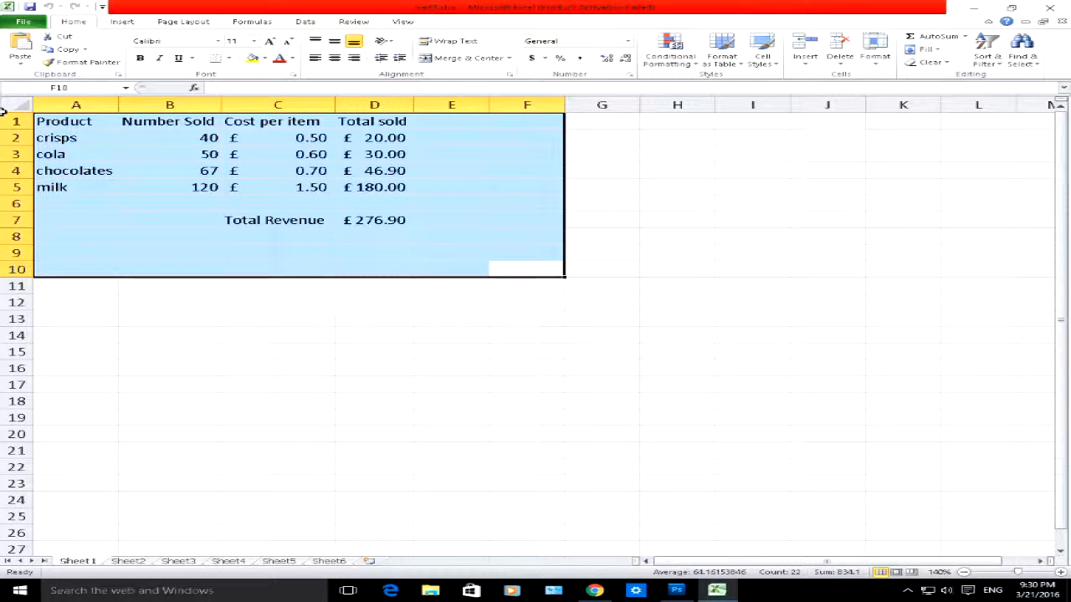
pyautogui.click(356, 236)
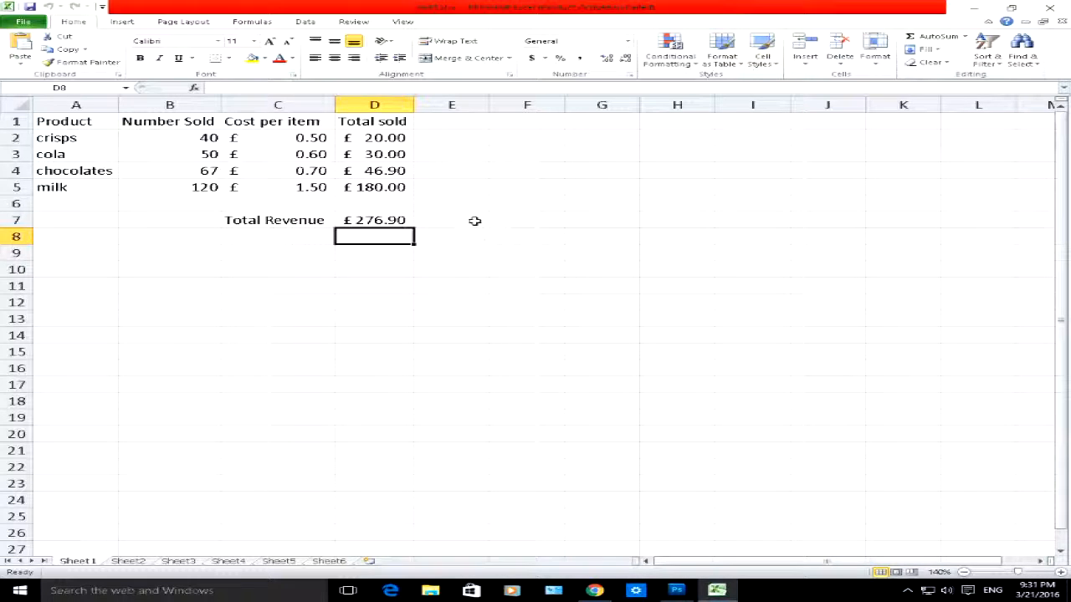
# Step: Create a PivotTable from Sheet1 range A1:D5 on a new worksheet
pyautogui.click(122, 22)
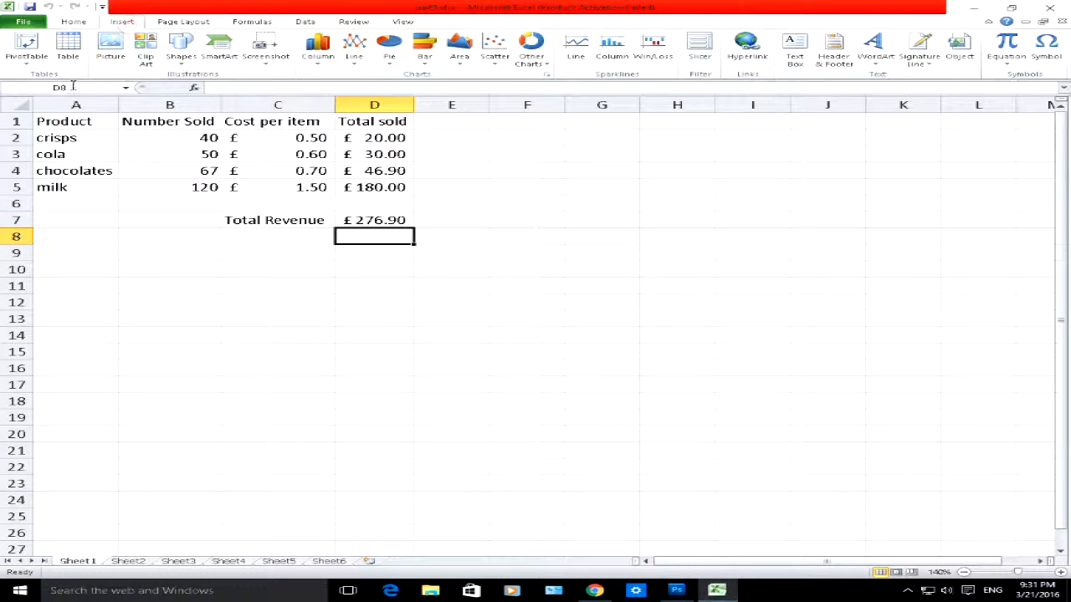
pyautogui.click(27, 46)
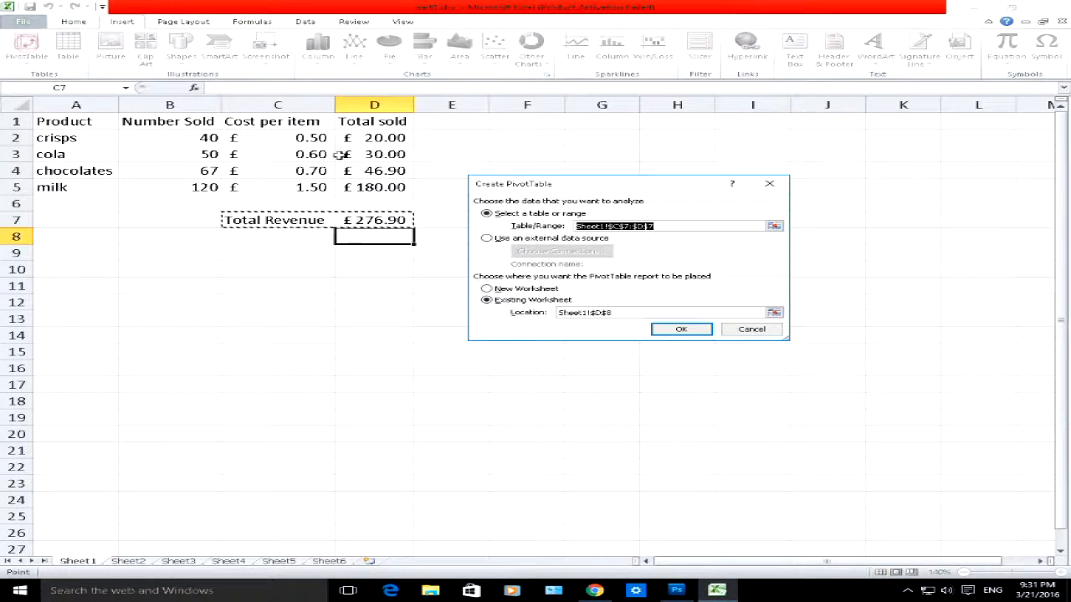
pyautogui.moveTo(616, 192); pyautogui.dragTo(592, 169)
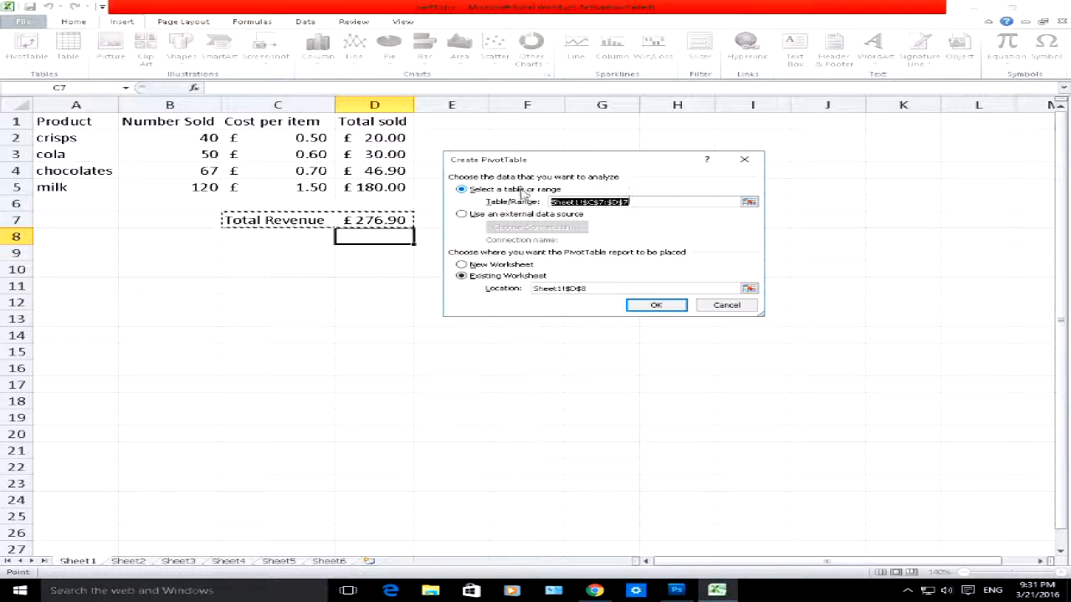
pyautogui.moveTo(584, 159); pyautogui.dragTo(626, 160)
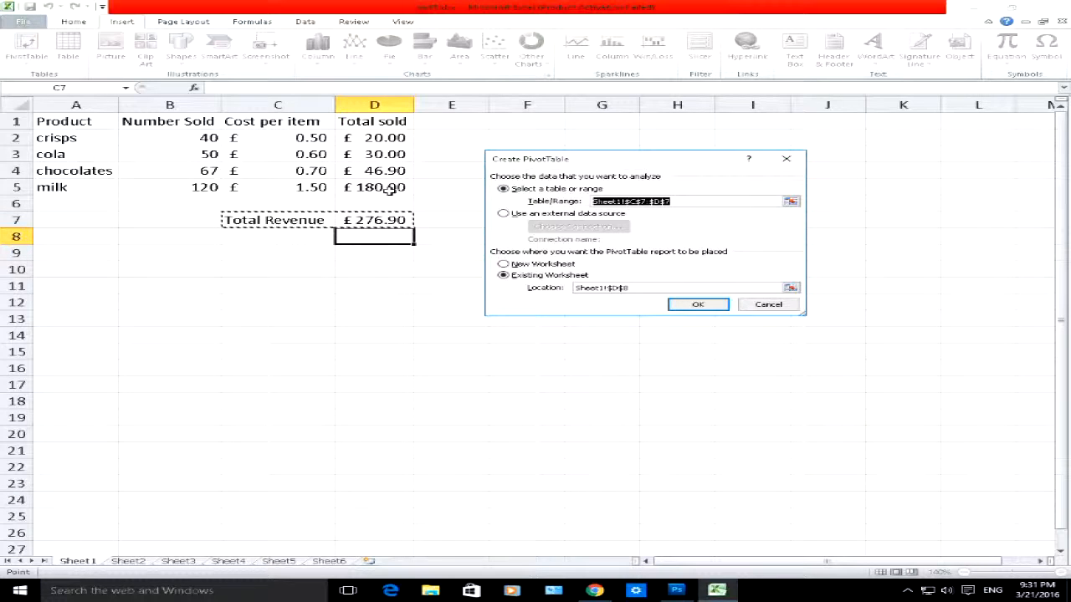
pyautogui.moveTo(89, 122); pyautogui.dragTo(350, 187)
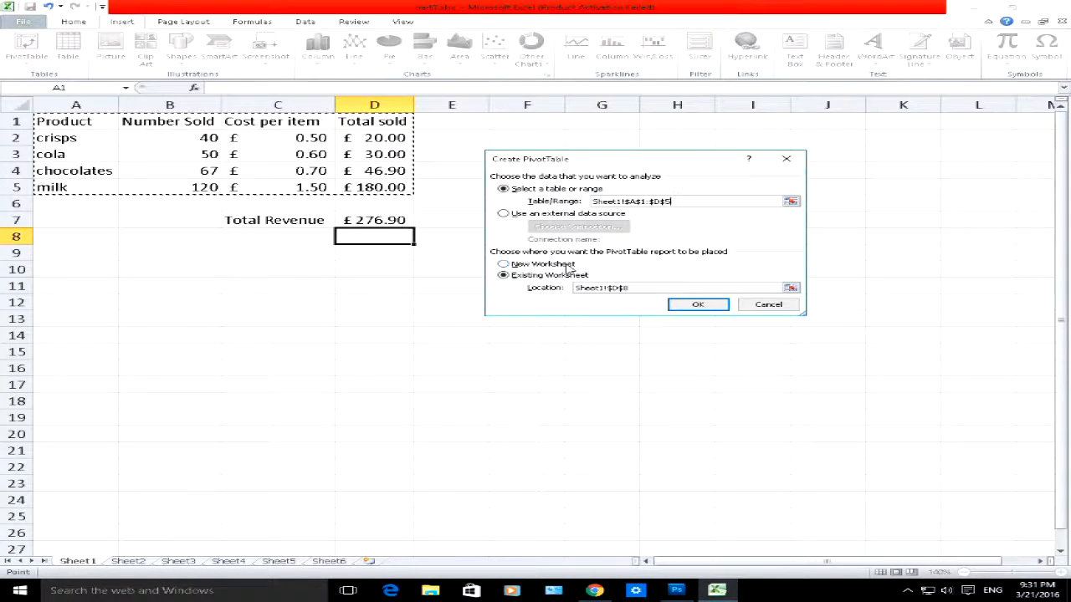
pyautogui.click(507, 268)
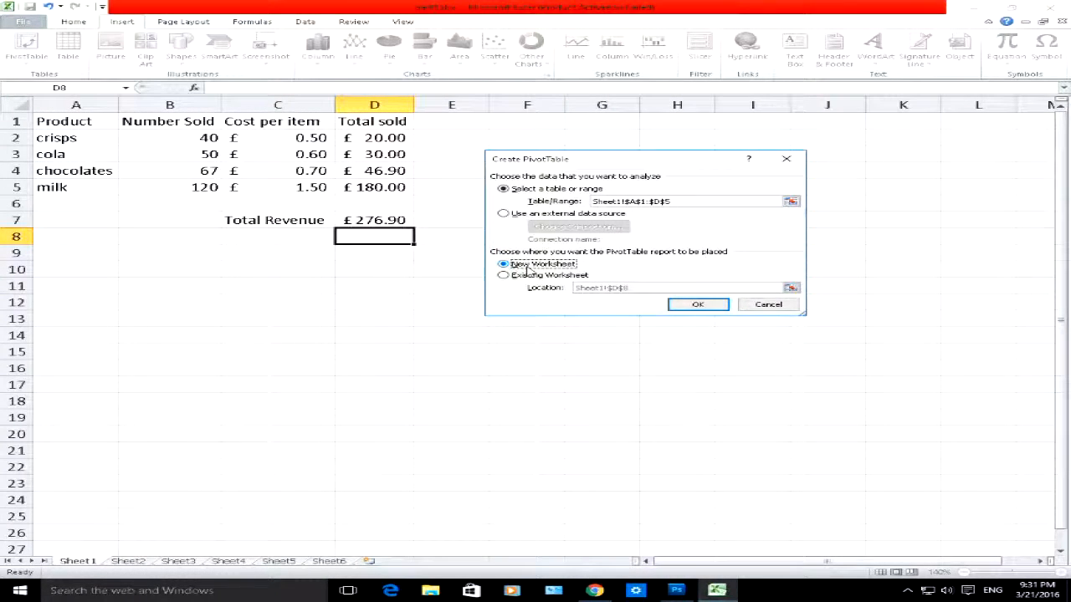
pyautogui.click(696, 305)
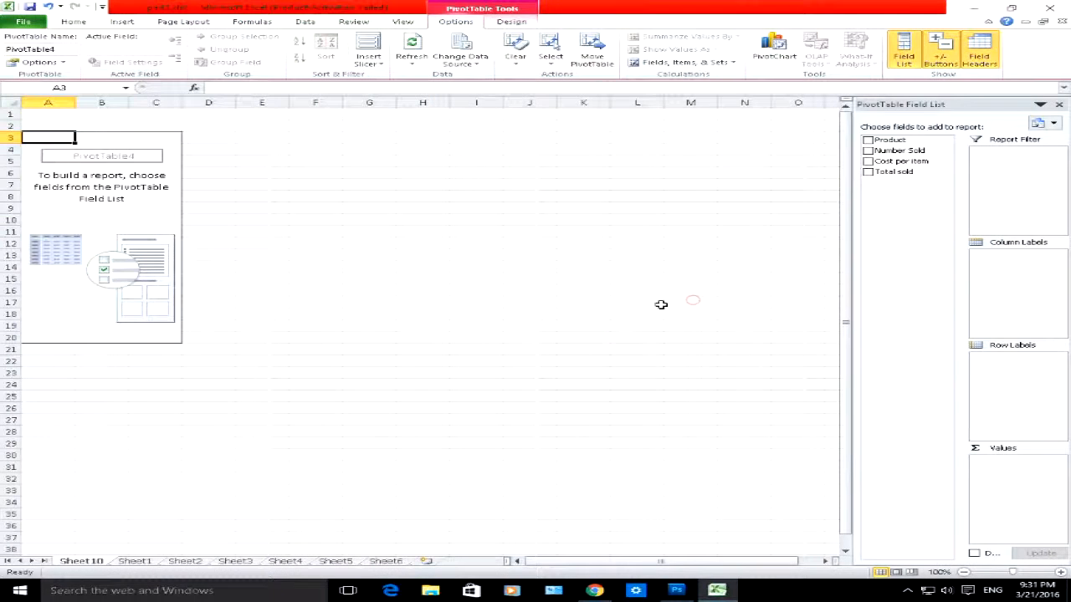
# Step: Compare the empty PivotTable sheet with the source data on Sheet1
pyautogui.click(68, 195)
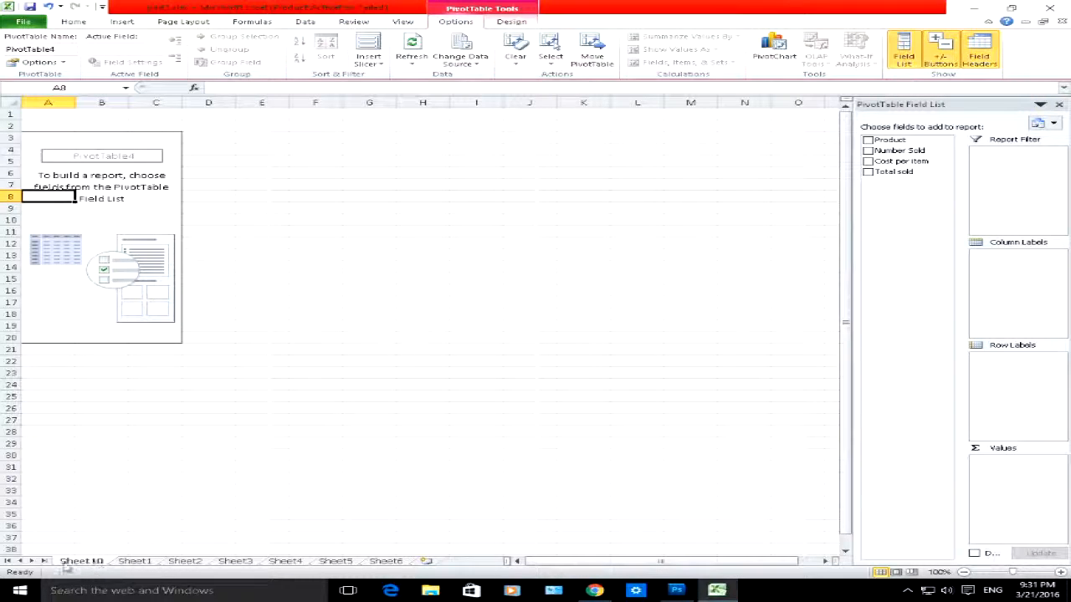
pyautogui.click(134, 562)
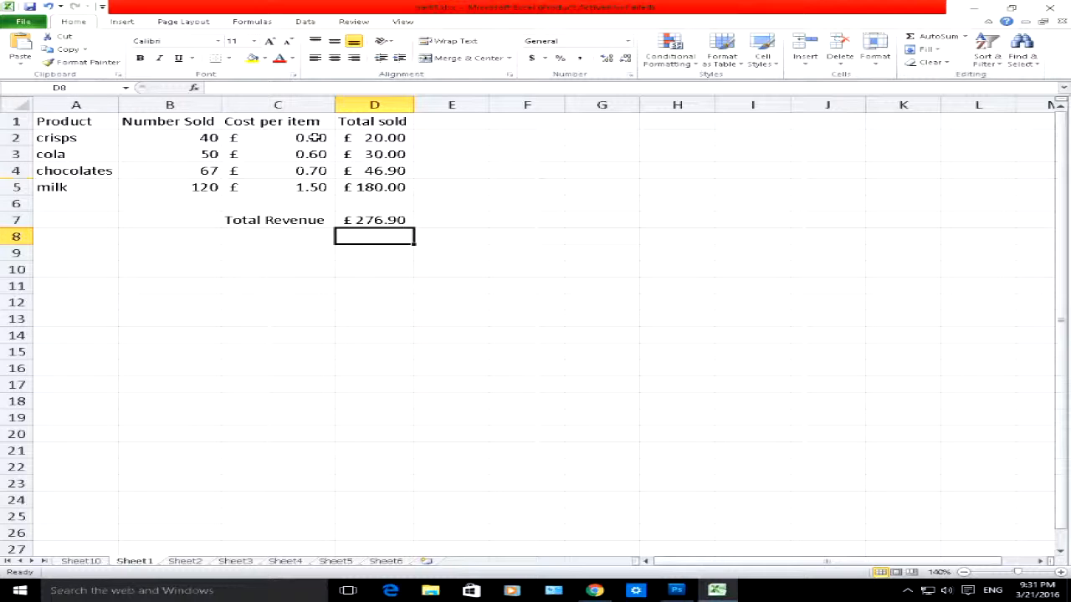
pyautogui.click(87, 563)
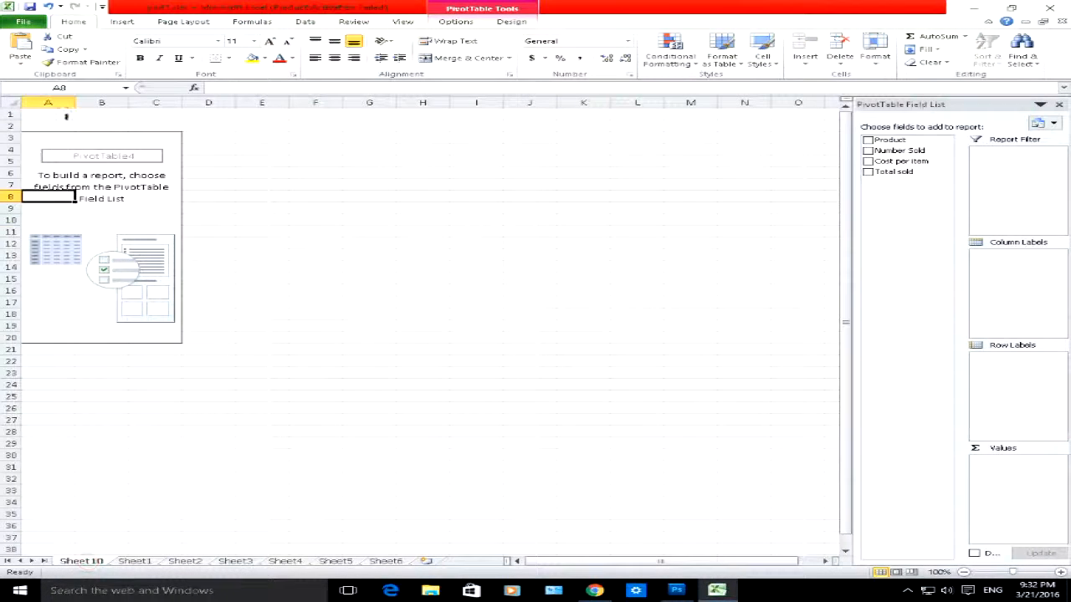
# Step: Add the Product and Total sold fields to the PivotTable
pyautogui.click(87, 186)
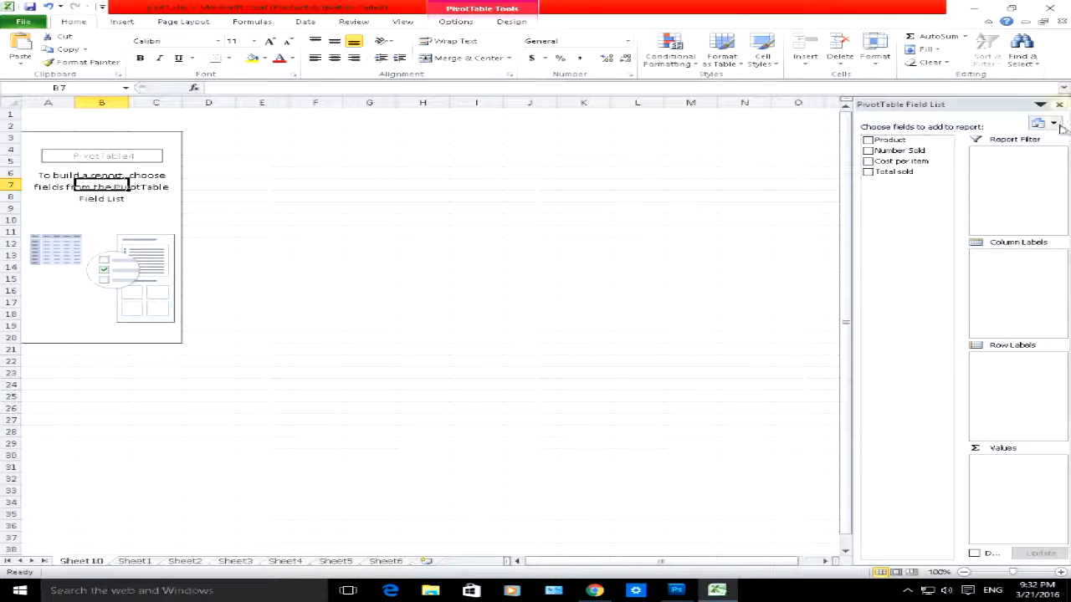
pyautogui.click(867, 141)
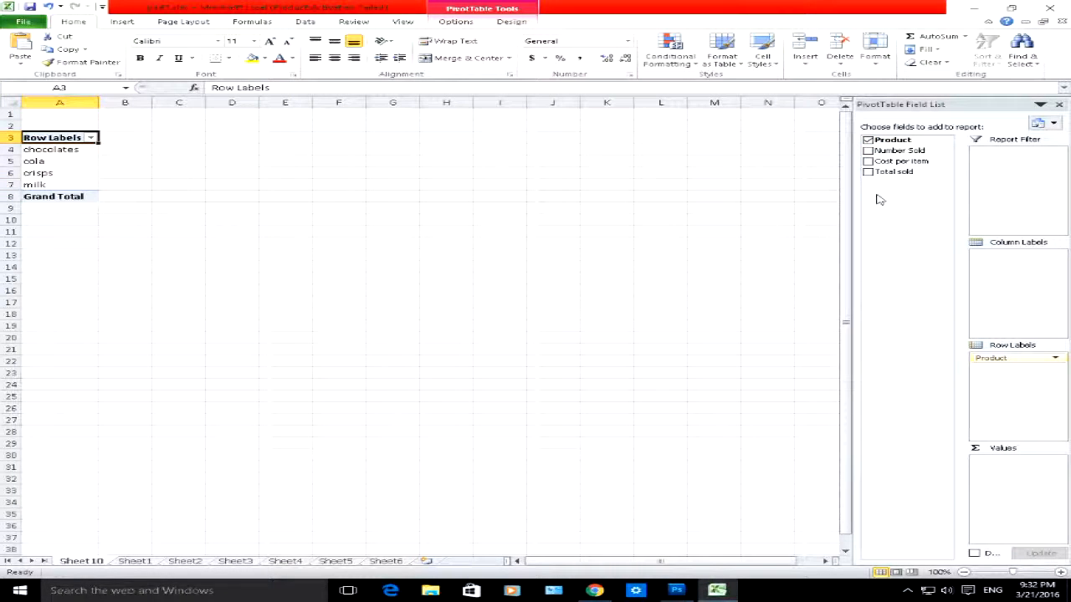
pyautogui.click(867, 172)
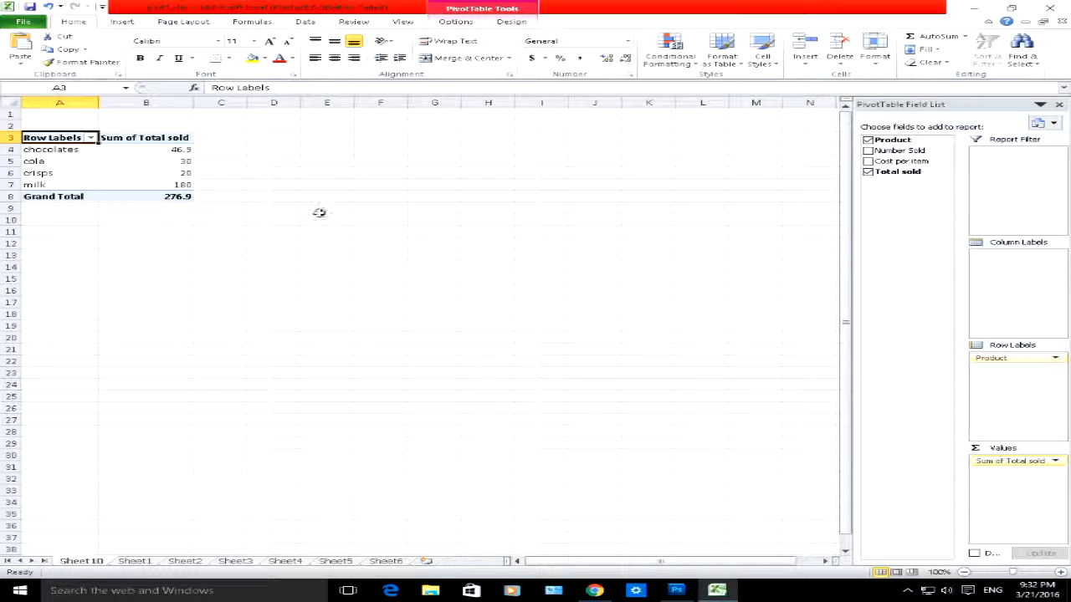
# Step: Examine the chocolates and milk rows and their totals in the PivotTable
pyautogui.click(50, 150)
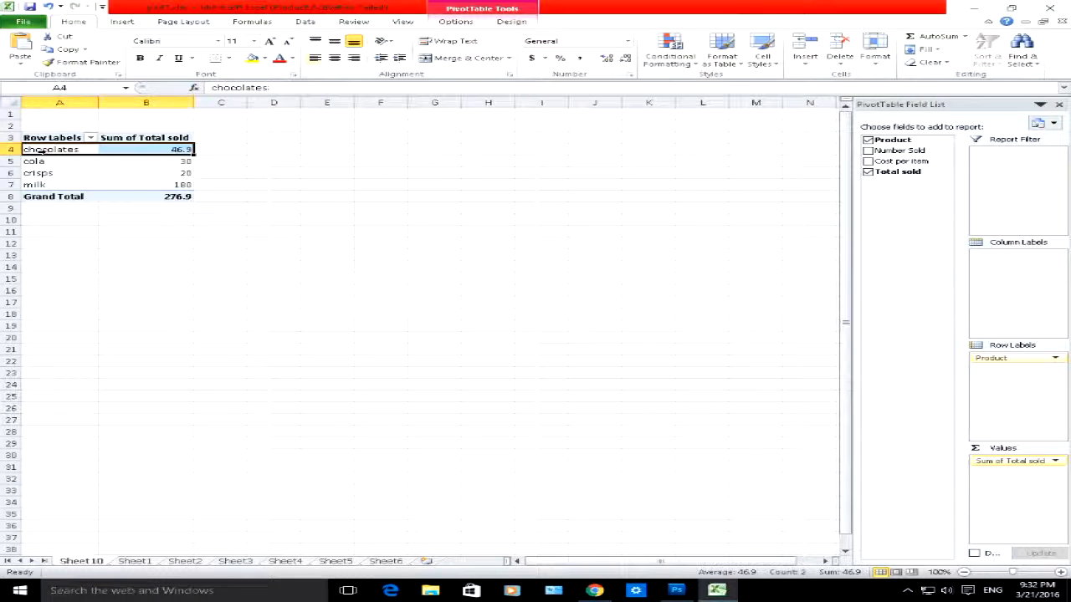
pyautogui.click(124, 150)
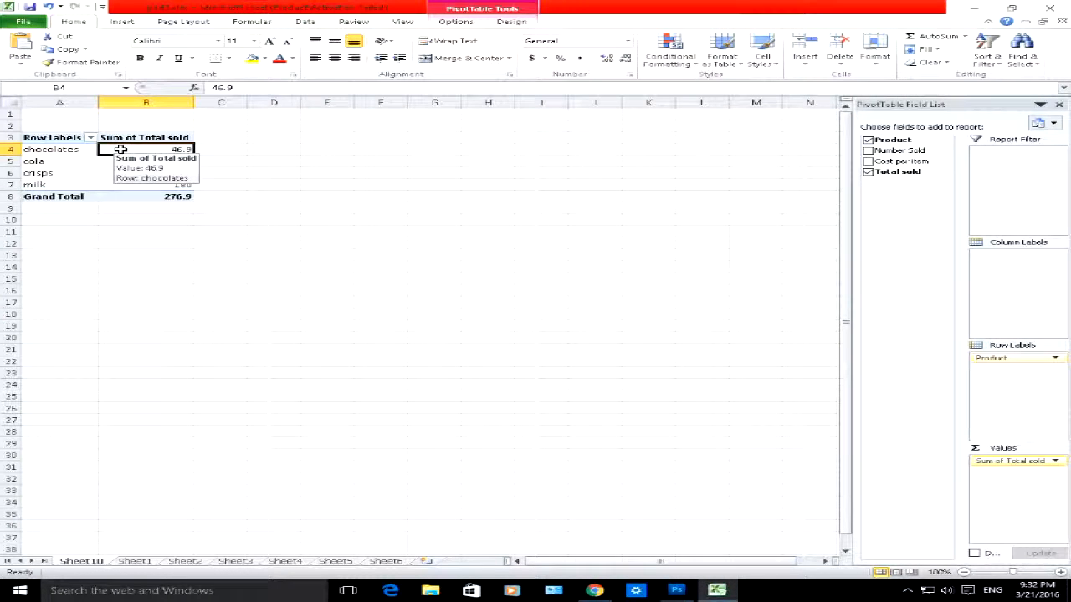
pyautogui.click(61, 179)
pyautogui.click(54, 185)
pyautogui.click(166, 184)
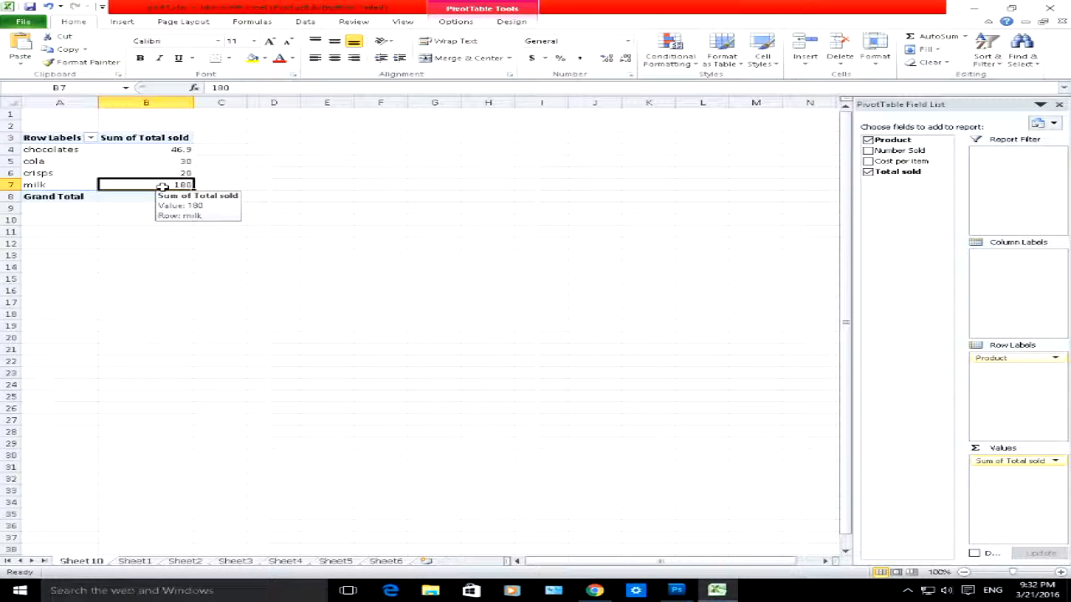
# Step: Check the milk and chocolates totals in the source data on Sheet1
pyautogui.click(134, 561)
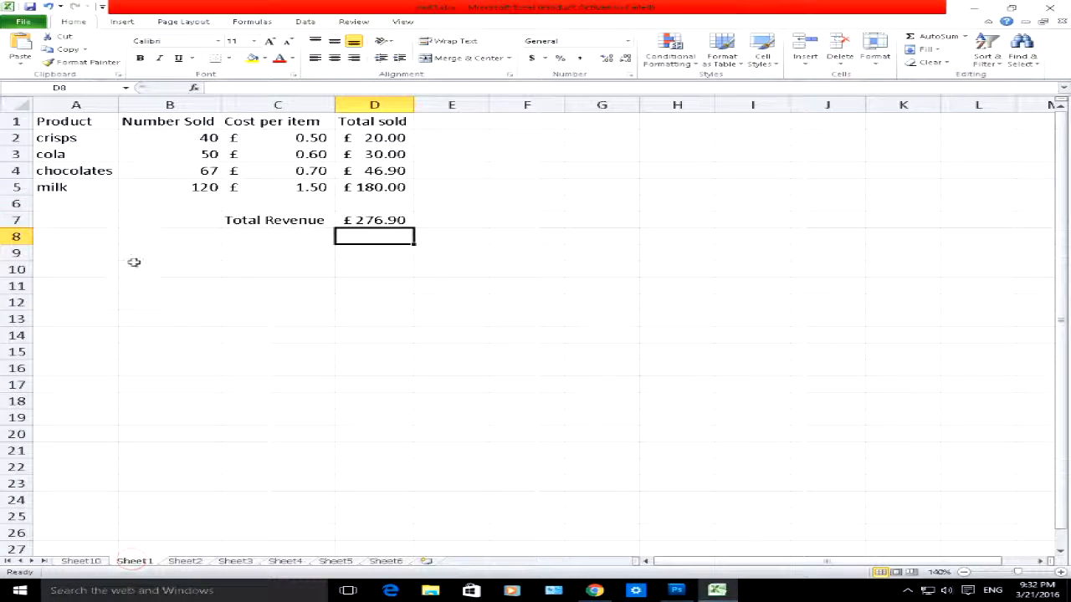
pyautogui.click(79, 187)
pyautogui.click(374, 187)
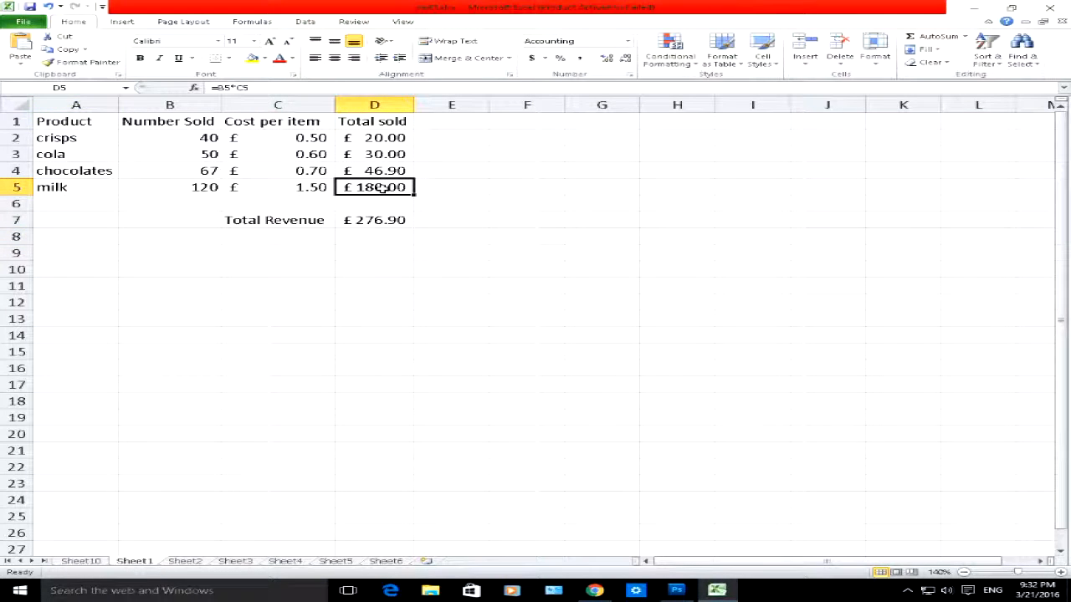
pyautogui.click(92, 172)
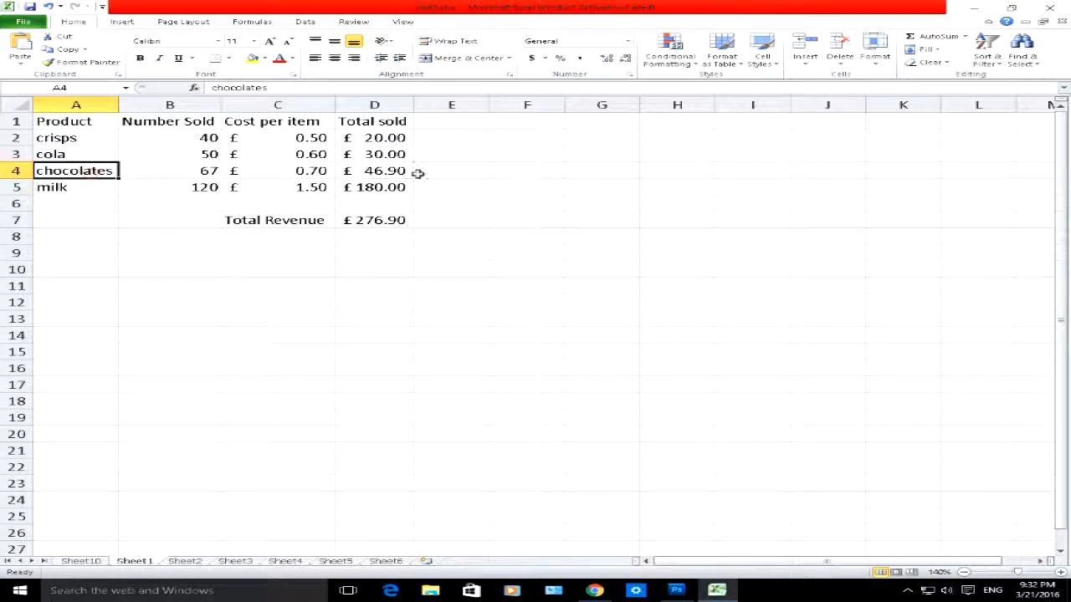
pyautogui.click(390, 171)
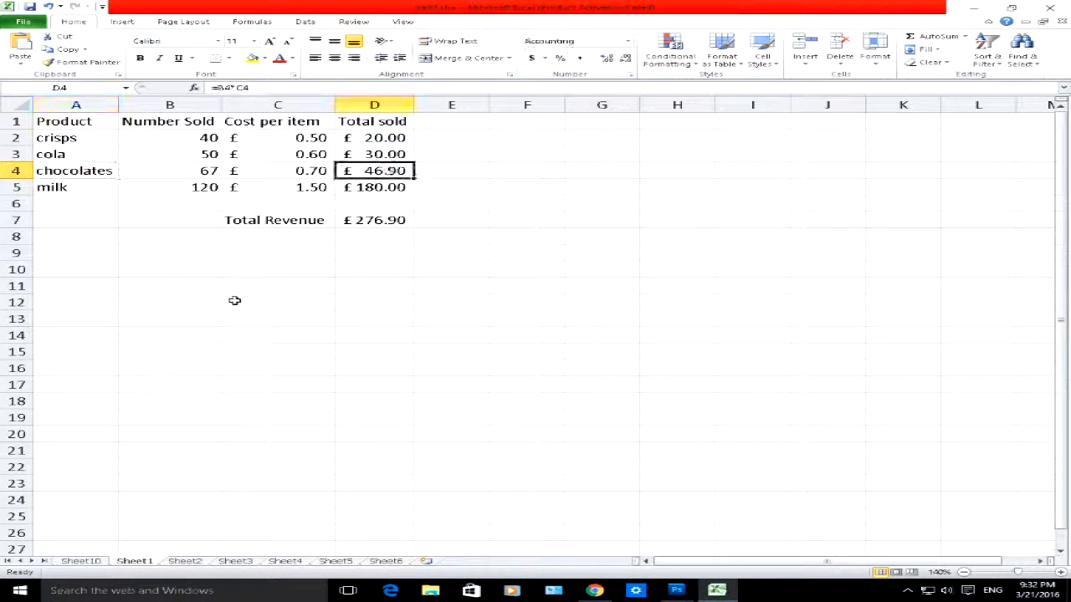
# Step: Return to the PivotTable on Sheet10 and compare its chocolates and milk entries
pyautogui.click(77, 561)
pyautogui.click(166, 150)
pyautogui.click(163, 184)
pyautogui.click(168, 149)
pyautogui.click(77, 147)
pyautogui.click(77, 149)
pyautogui.click(64, 184)
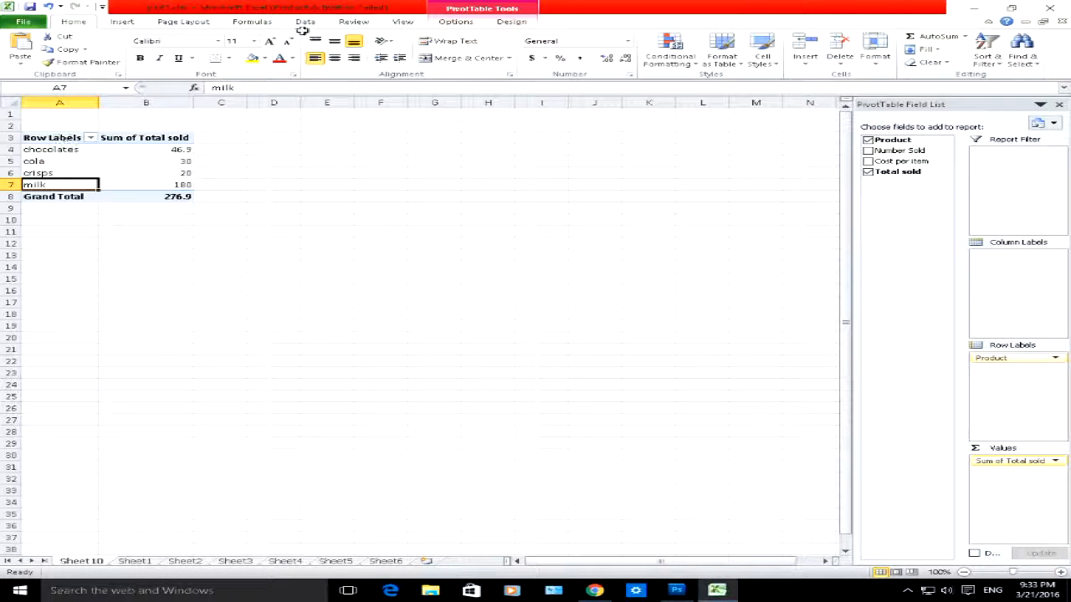
# Step: Apply the purple PivotTable style with a solid header row to the PivotTable
pyautogui.click(507, 22)
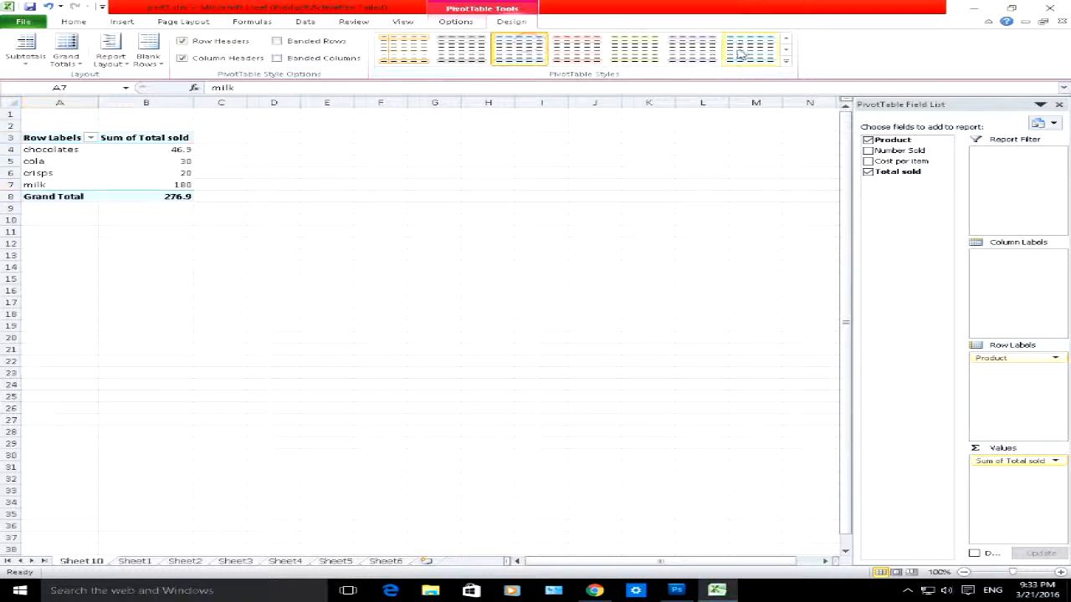
pyautogui.click(786, 50)
pyautogui.click(785, 52)
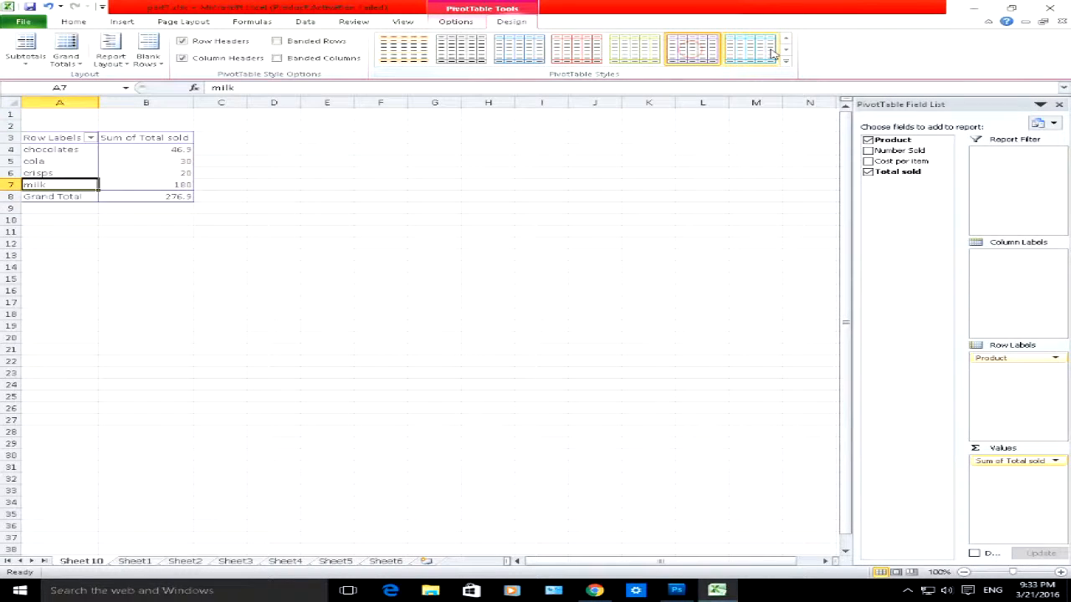
pyautogui.click(721, 53)
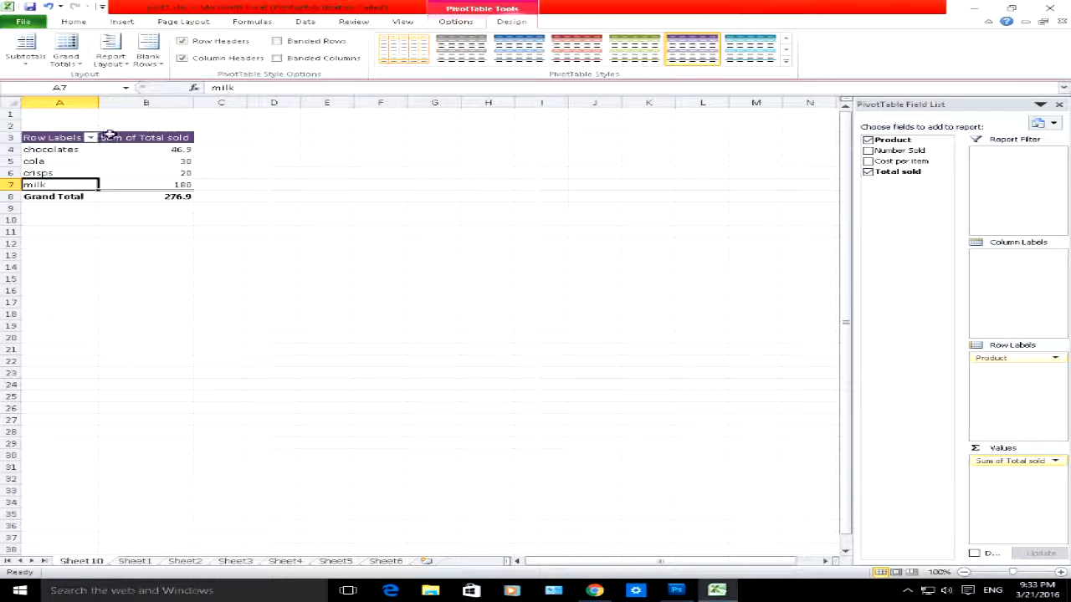
# Step: Add Number Sold to the PivotTable values ahead of Total sold, review the columns, and remove the field again
pyautogui.click(867, 150)
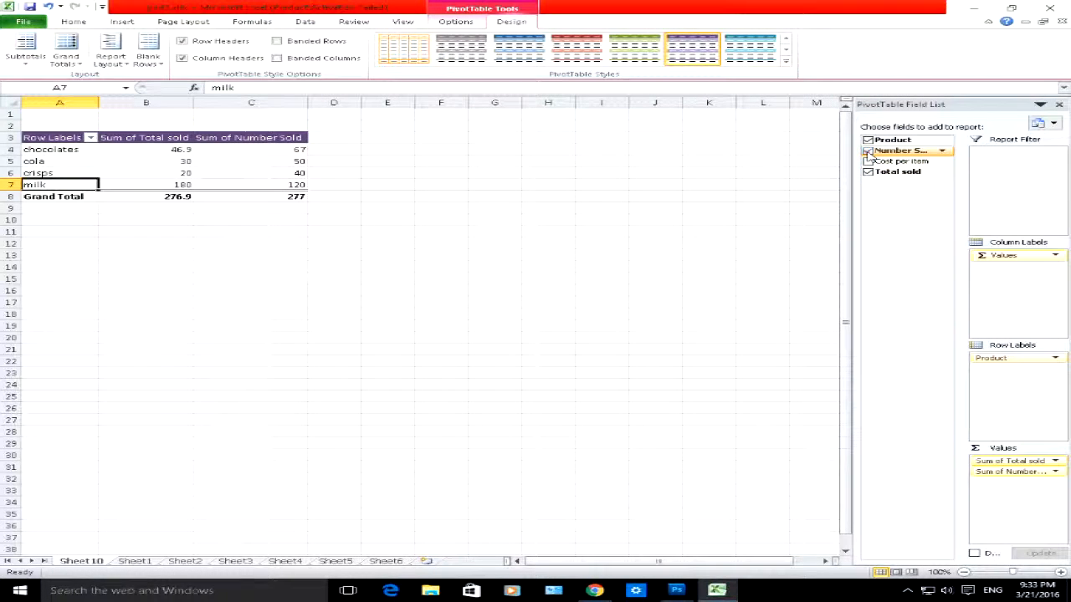
pyautogui.click(274, 148)
pyautogui.click(243, 161)
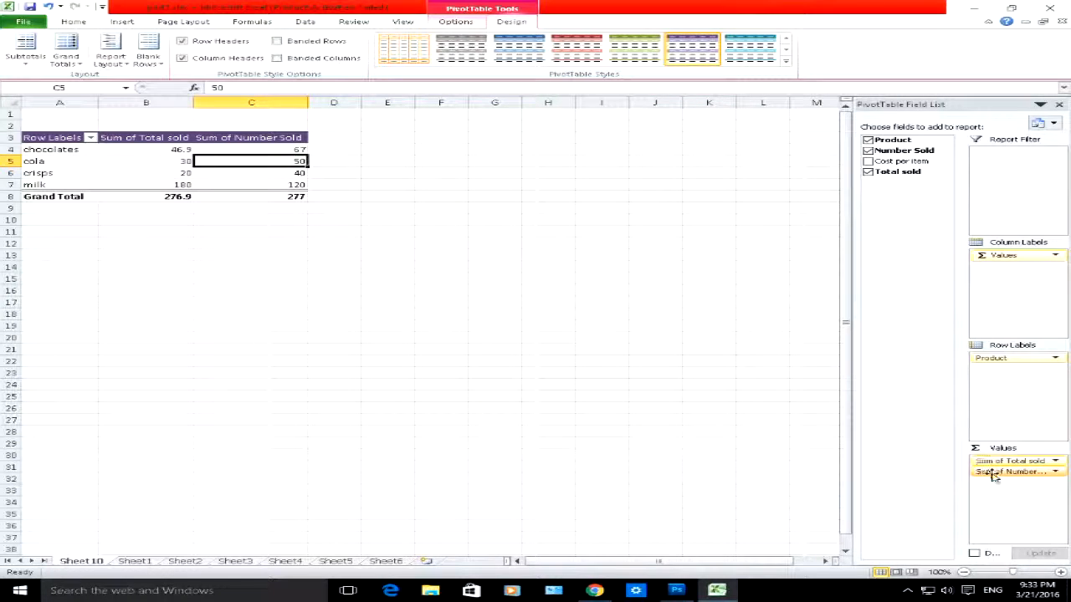
pyautogui.moveTo(996, 473); pyautogui.dragTo(1002, 461)
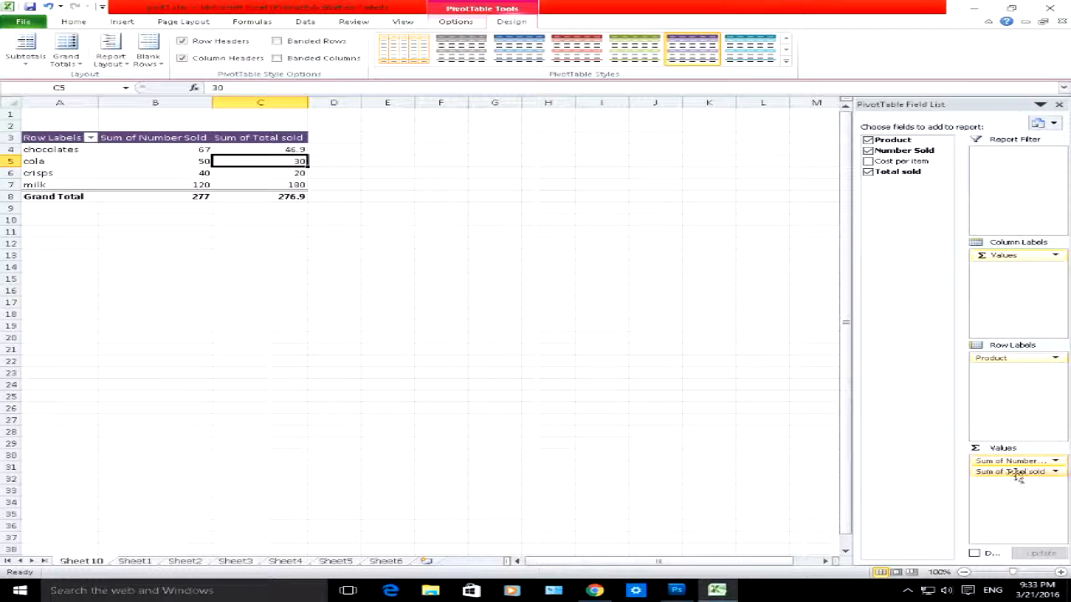
pyautogui.click(136, 136)
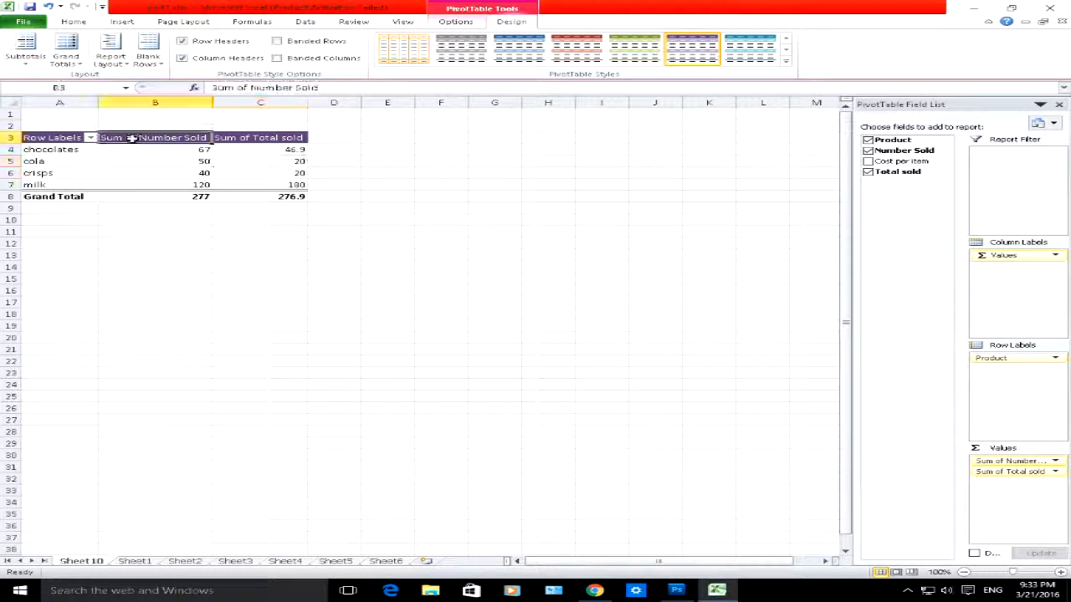
pyautogui.click(240, 139)
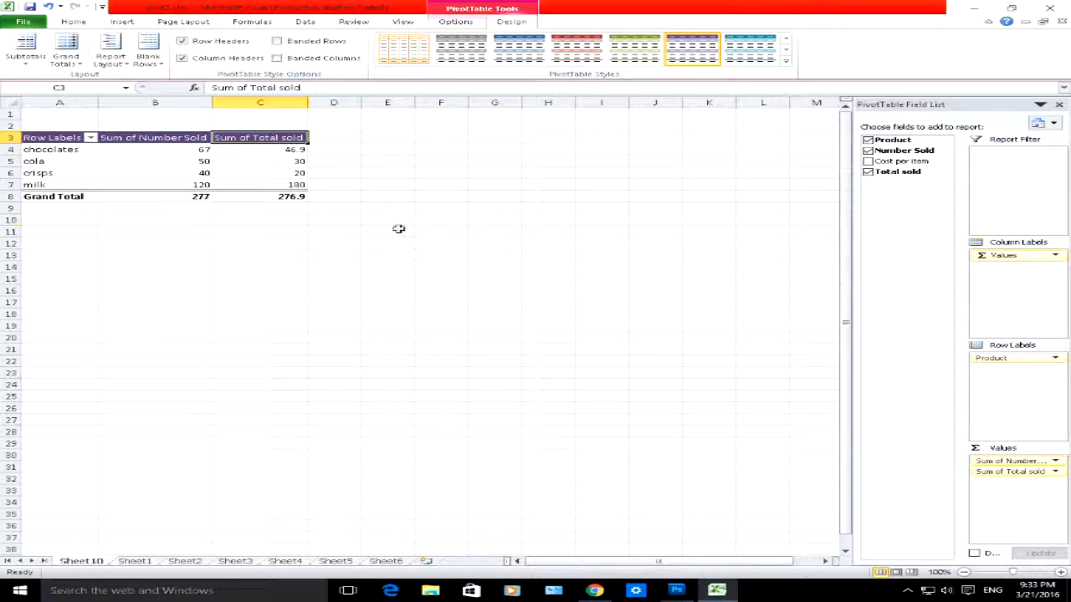
pyautogui.click(867, 151)
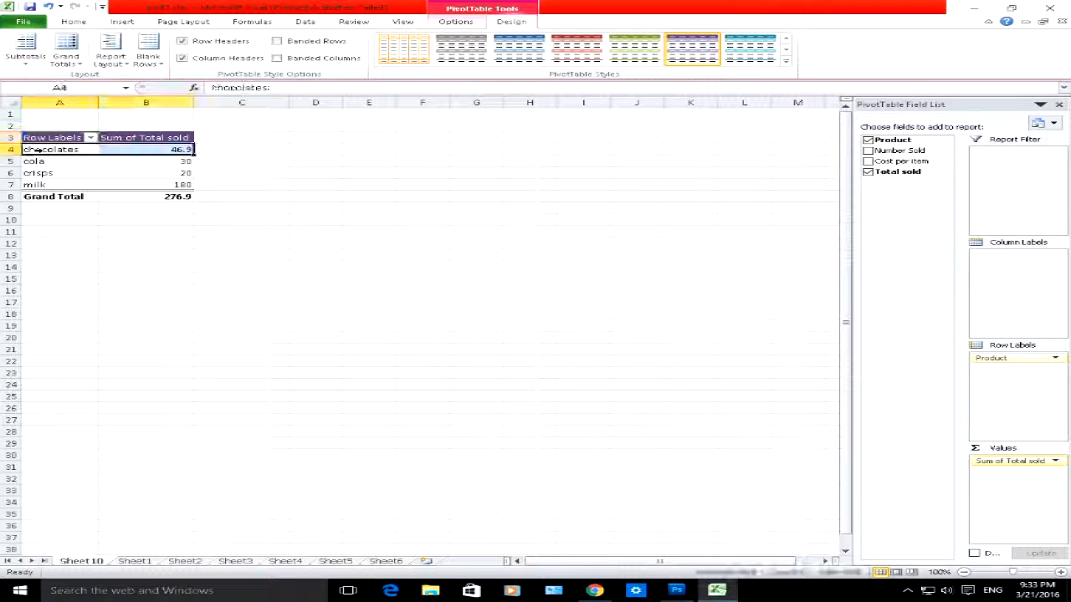
# Step: Start a PivotChart from the PivotTable, show the Pie chart types, and move the chart selection dialog aside
pyautogui.click(146, 150)
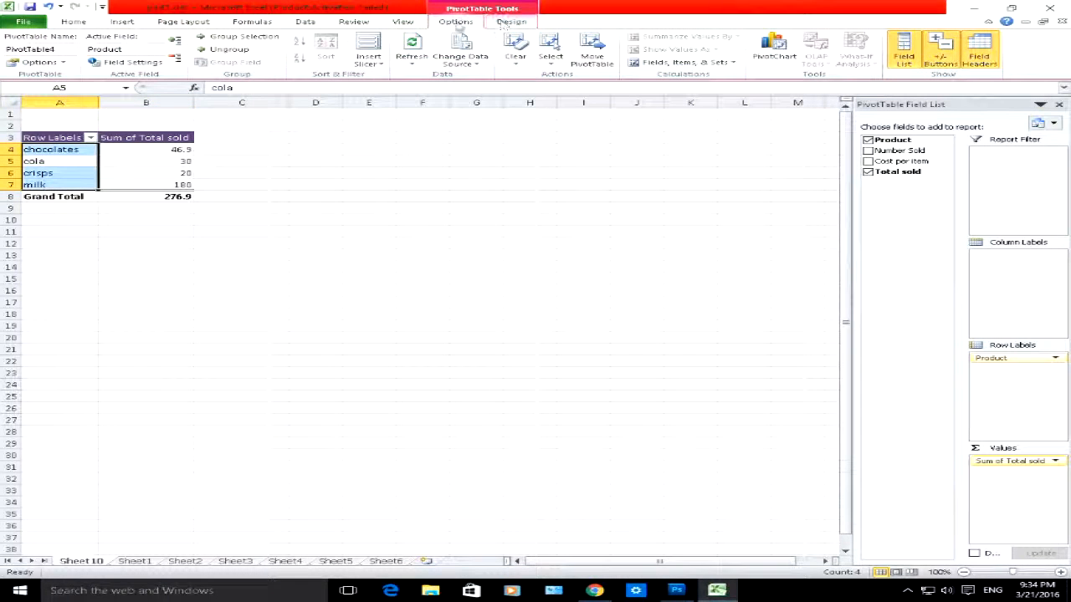
pyautogui.click(146, 161)
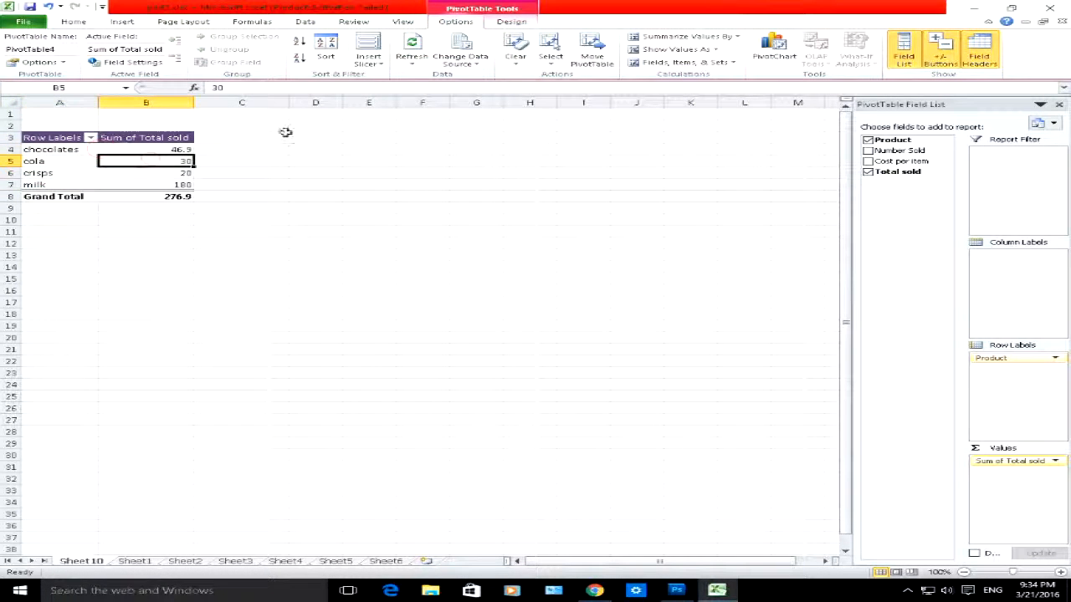
pyautogui.click(777, 49)
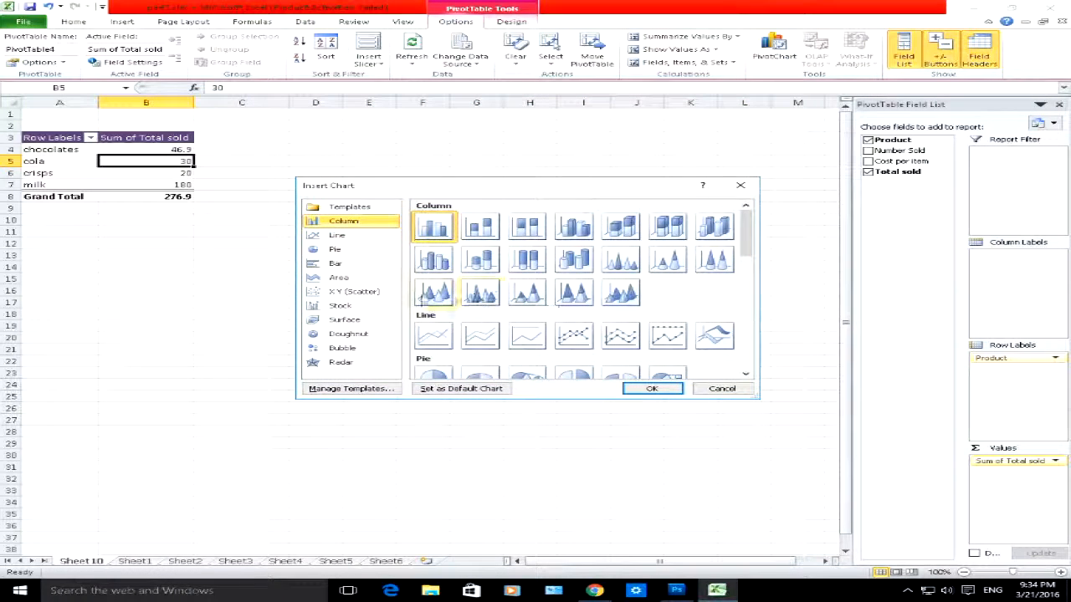
pyautogui.click(329, 255)
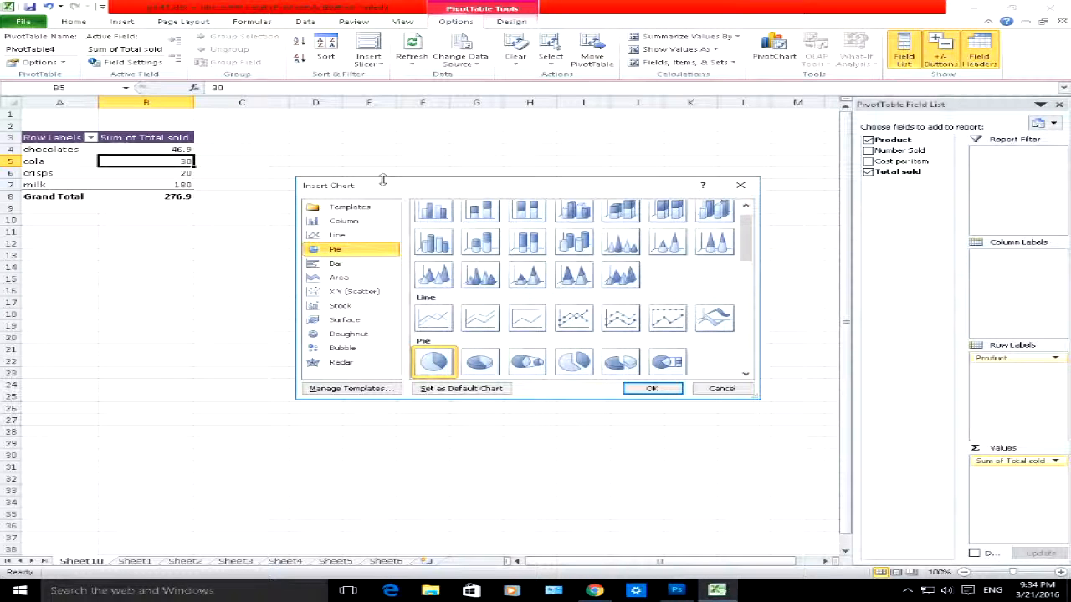
pyautogui.moveTo(386, 188); pyautogui.dragTo(573, 197)
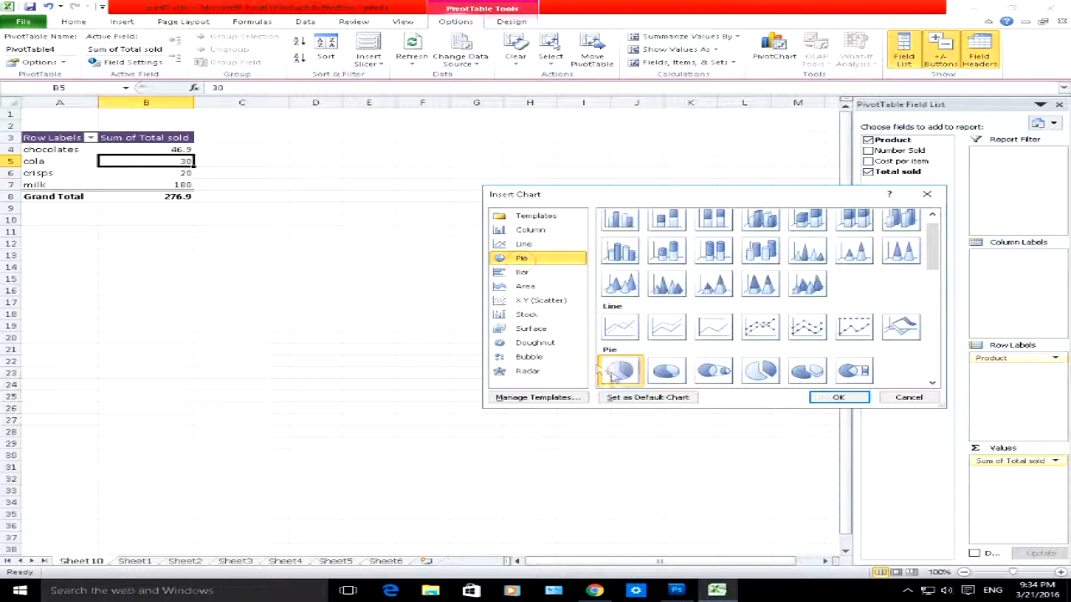
# Step: Go through the pie variants, insert the basic pie chart, and place it beside the PivotTable around columns E to L
pyautogui.click(684, 374)
pyautogui.click(721, 376)
pyautogui.click(765, 375)
pyautogui.click(809, 375)
pyautogui.click(853, 373)
pyautogui.click(661, 372)
pyautogui.click(631, 371)
pyautogui.click(838, 397)
pyautogui.moveTo(511, 285); pyautogui.dragTo(596, 179)
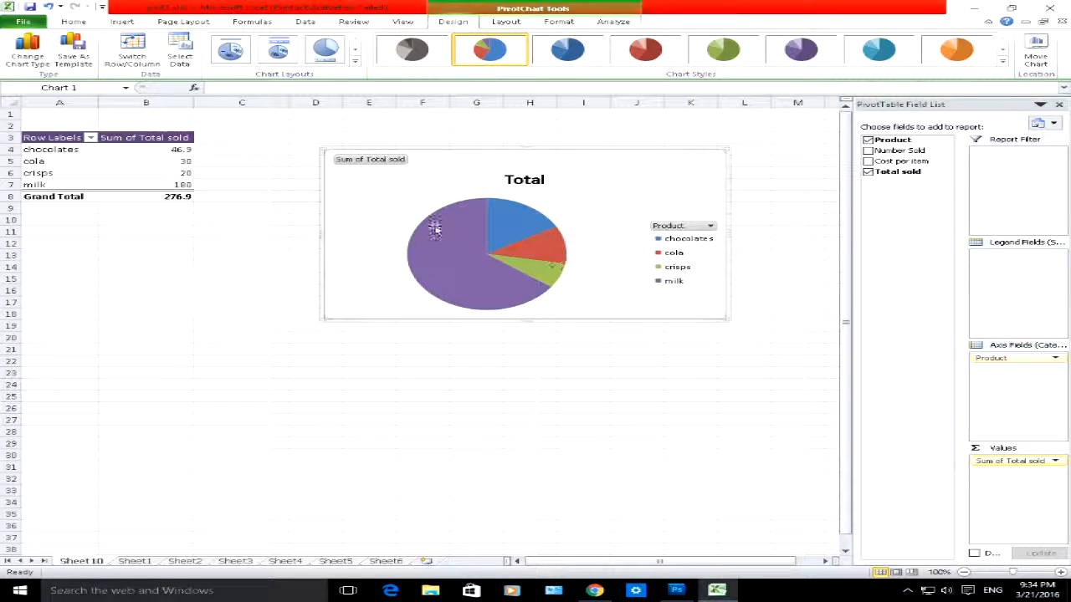
# Step: Filter the pie chart's Product field to show only chocolates, excluding cola, crisps and milk
pyautogui.click(710, 226)
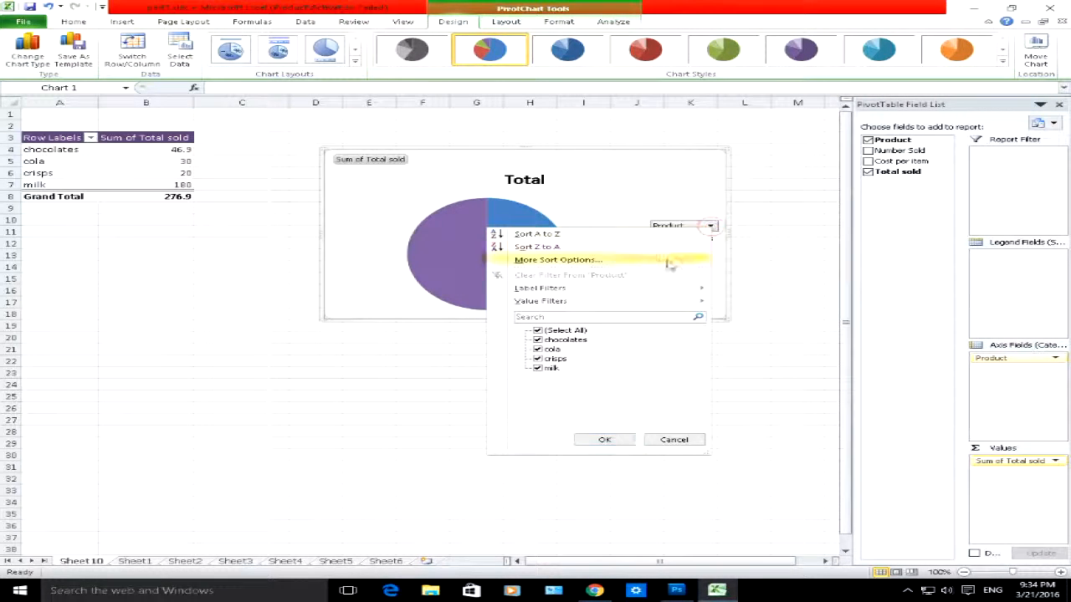
pyautogui.click(538, 339)
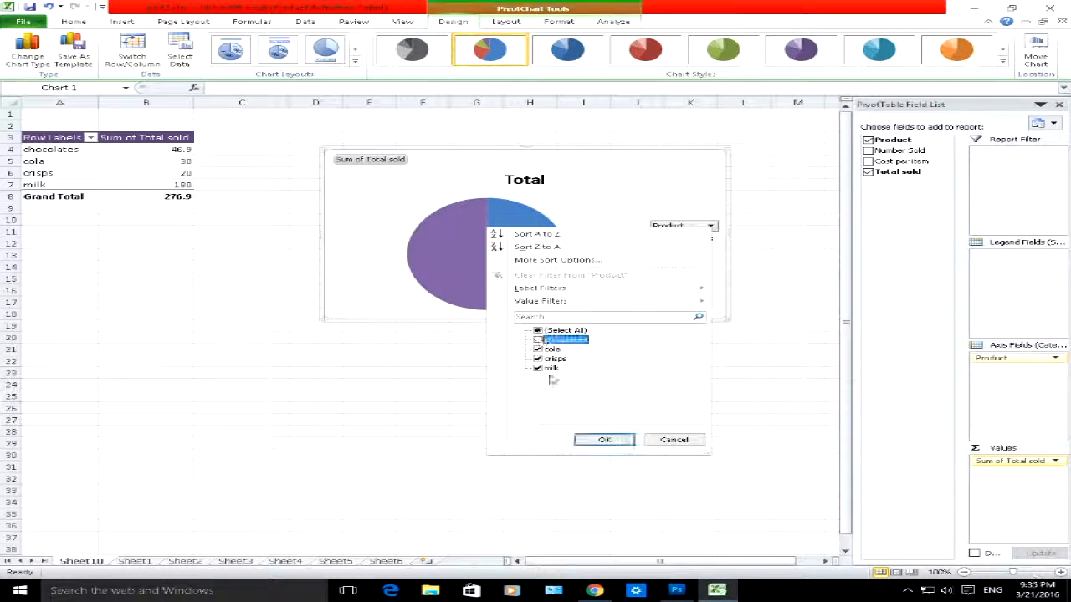
pyautogui.click(537, 349)
pyautogui.click(538, 358)
pyautogui.click(538, 368)
pyautogui.click(538, 340)
pyautogui.click(604, 439)
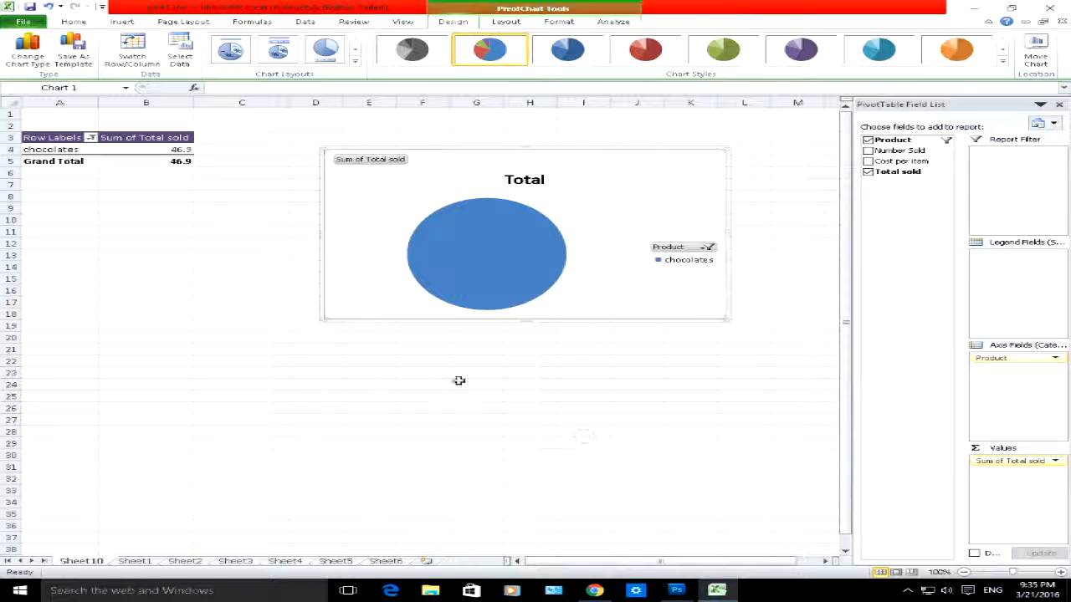
# Step: Select all products again in the chart's Product filter
pyautogui.click(709, 247)
pyautogui.click(534, 352)
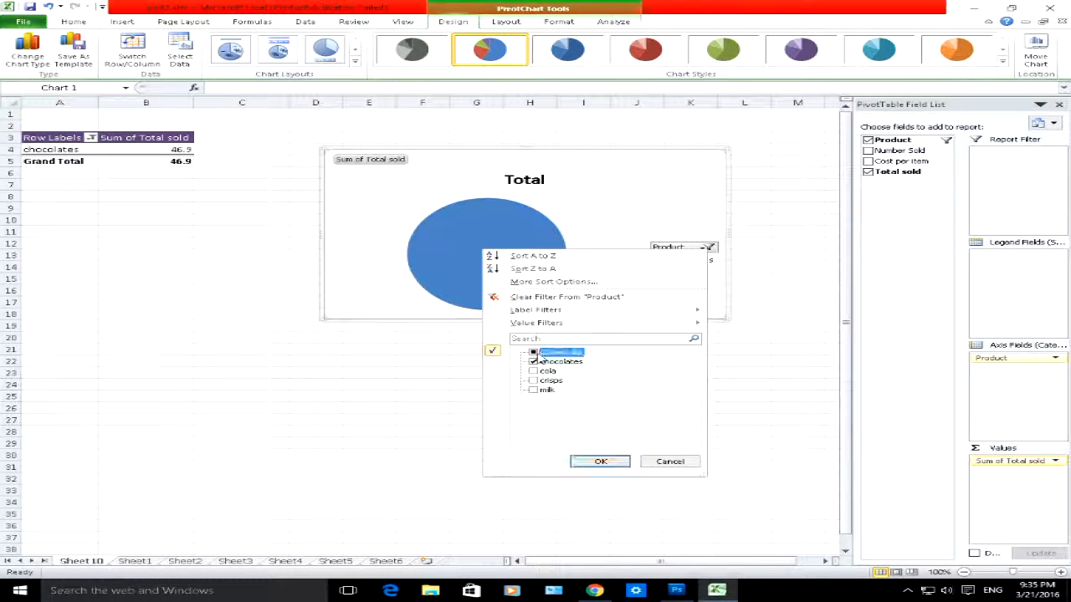
pyautogui.click(586, 464)
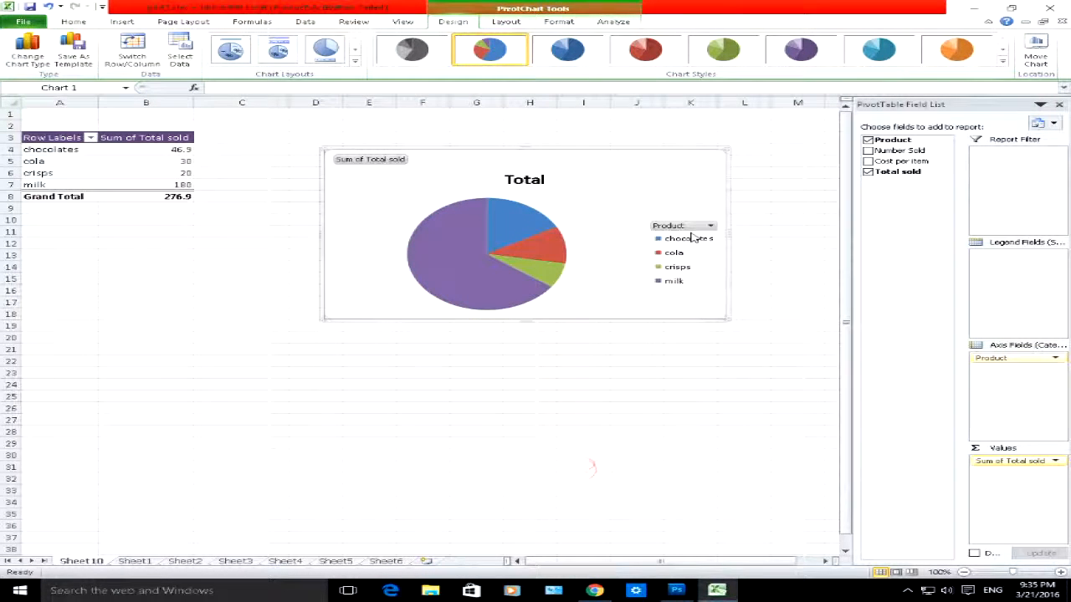
# Step: Change the pie chart's title to "Products Sold"
pyautogui.click(539, 178)
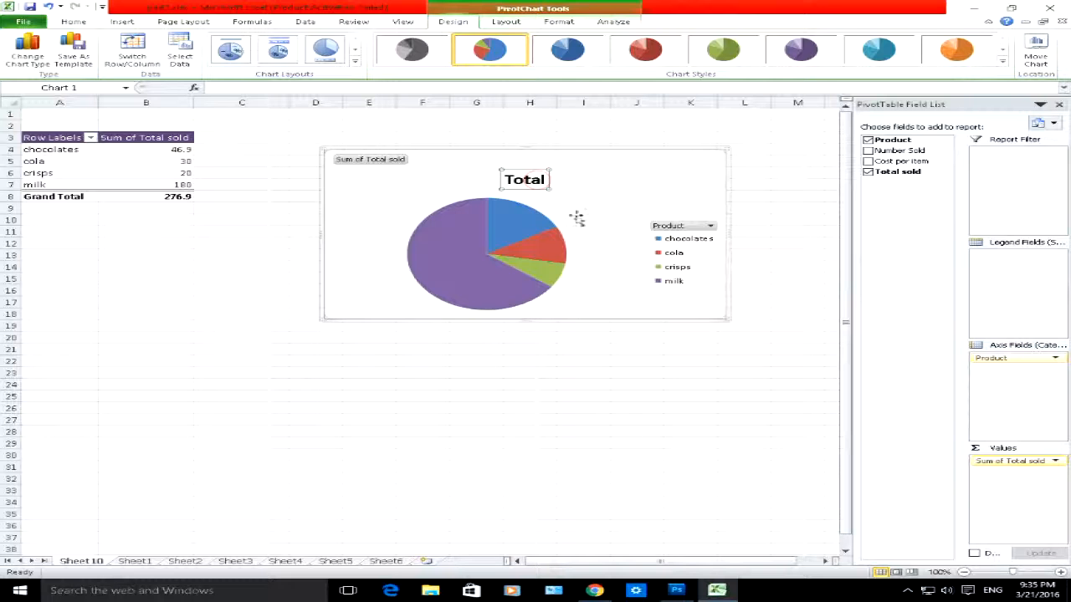
pyautogui.doubleClick(536, 179)
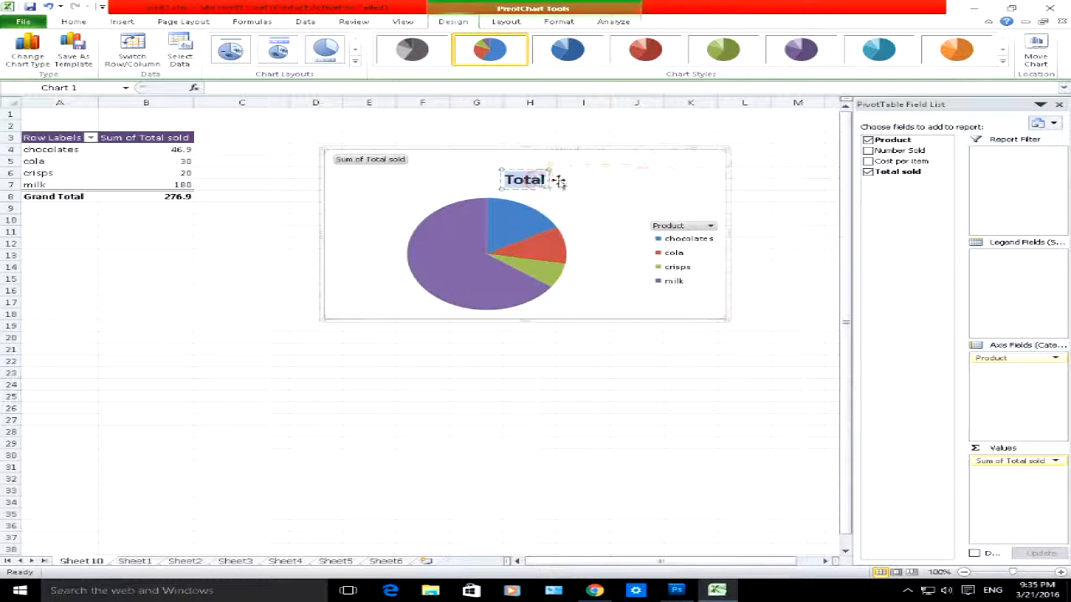
pyautogui.write('Products Sold')
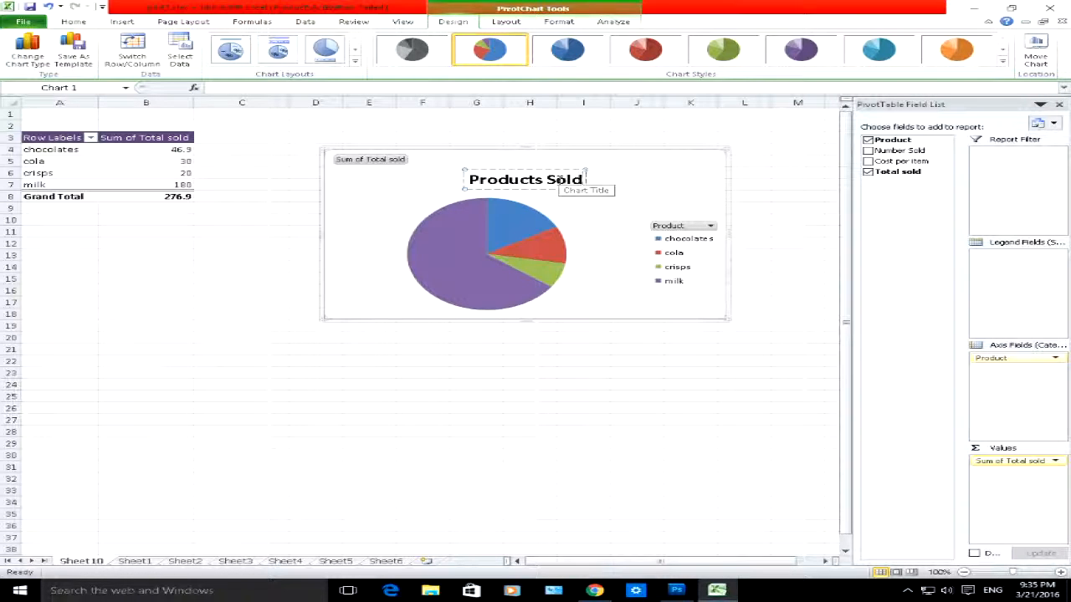
pyautogui.click(595, 218)
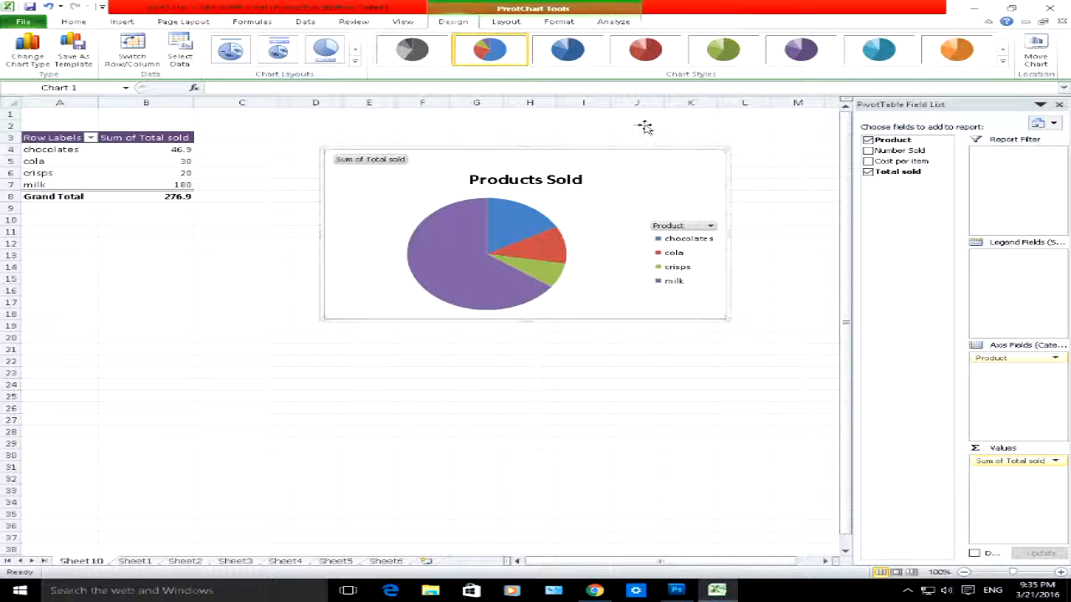
# Step: Try several colour styles on the pie chart and apply the orange style with light borders between the slices
pyautogui.click(723, 50)
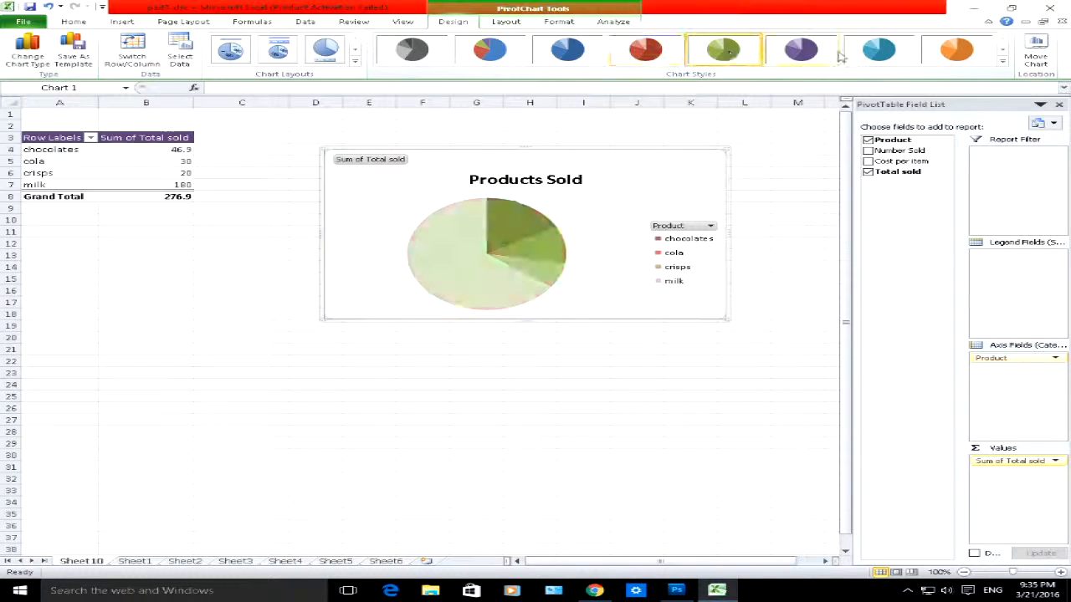
pyautogui.click(956, 50)
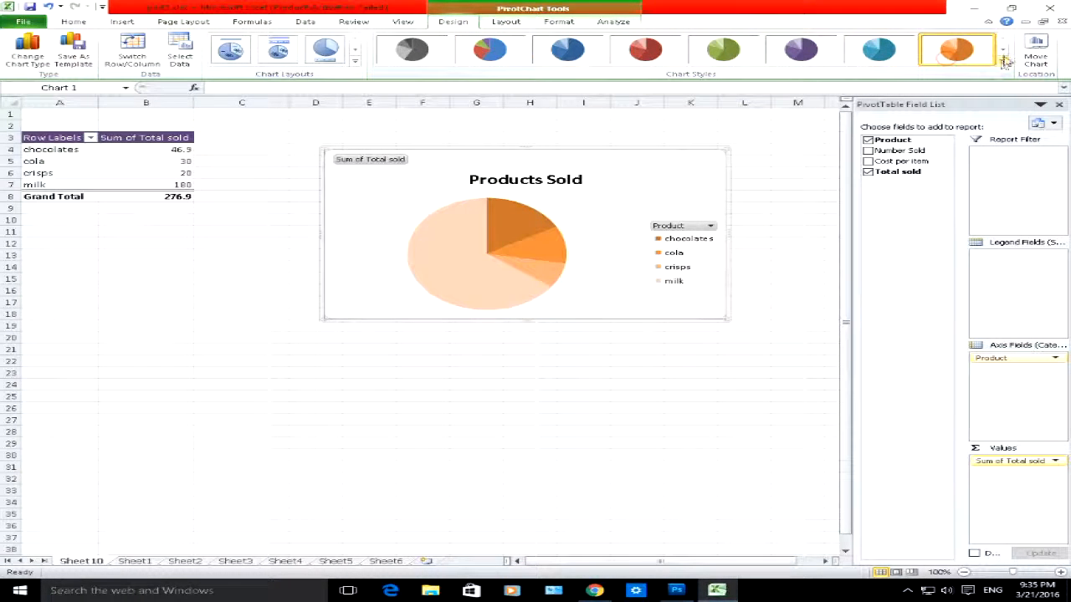
pyautogui.click(673, 59)
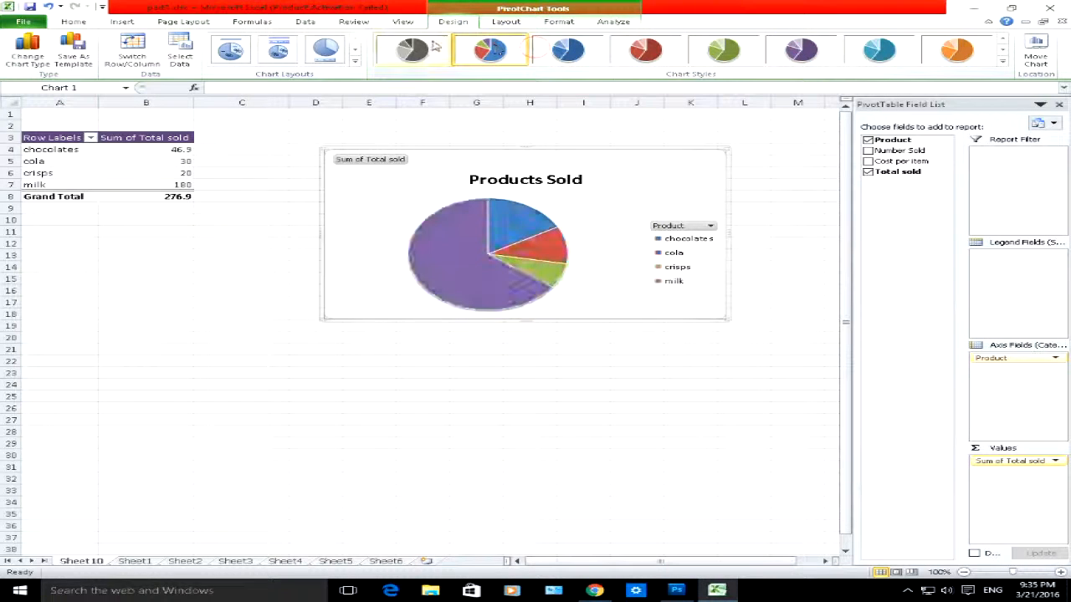
pyautogui.click(411, 50)
pyautogui.click(558, 48)
pyautogui.click(657, 52)
pyautogui.click(828, 55)
pyautogui.click(895, 55)
pyautogui.click(937, 56)
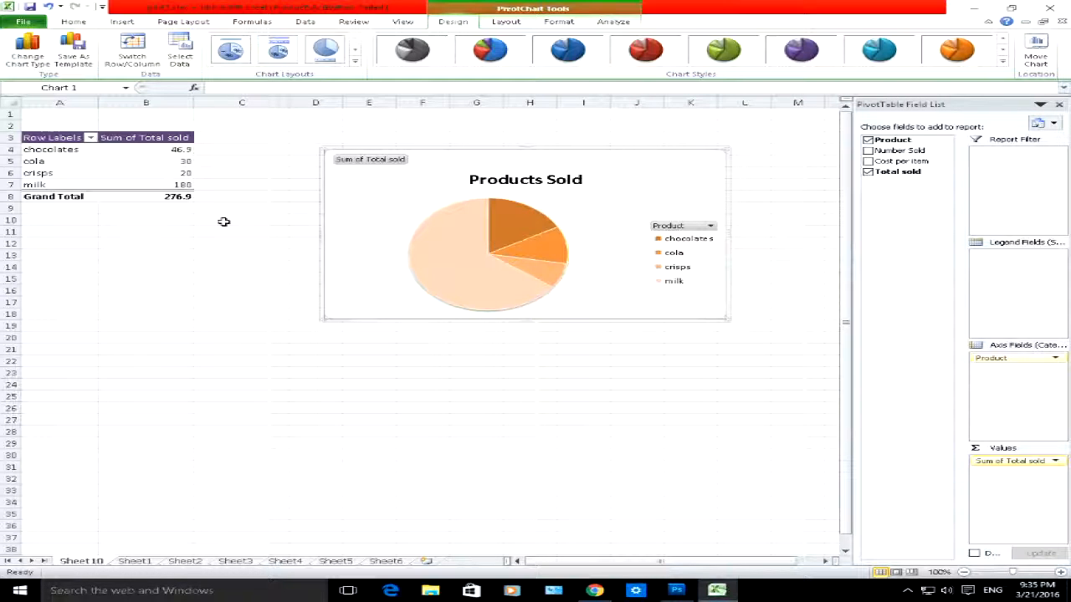
pyautogui.click(71, 151)
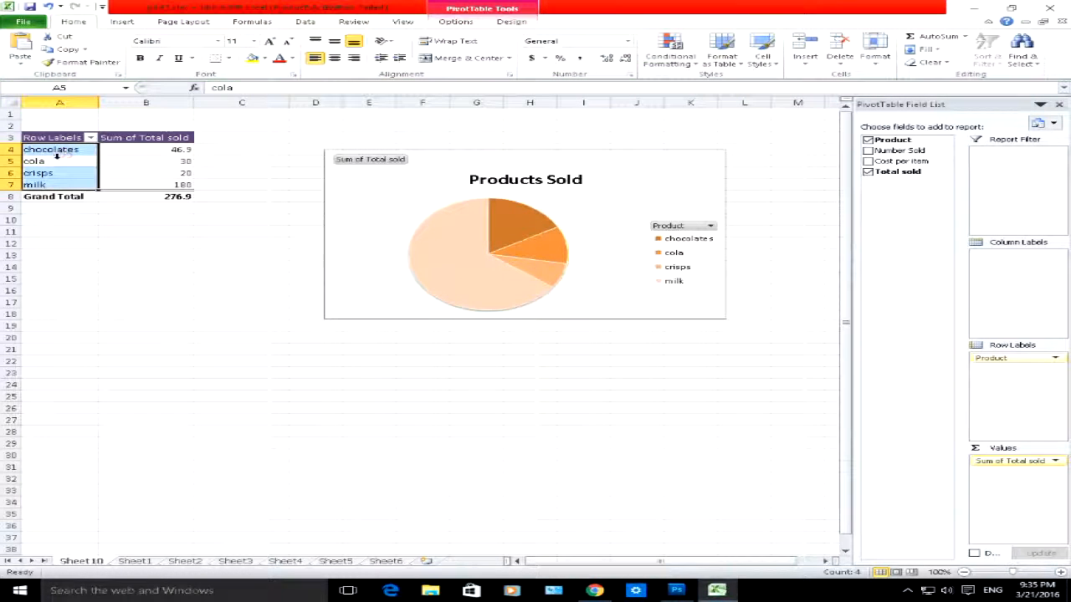
pyautogui.click(137, 173)
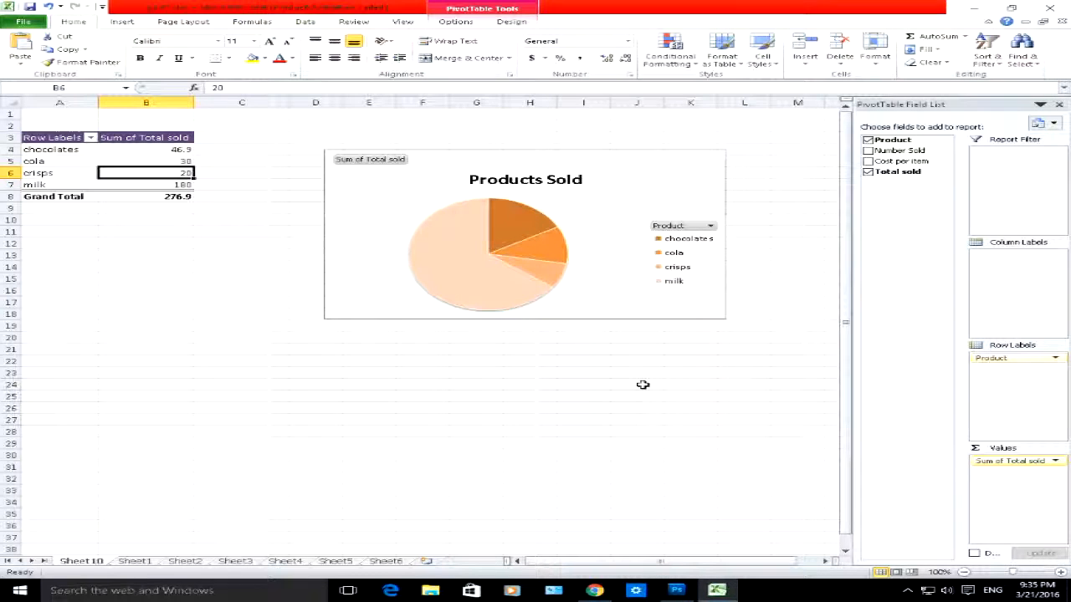
pyautogui.click(907, 591)
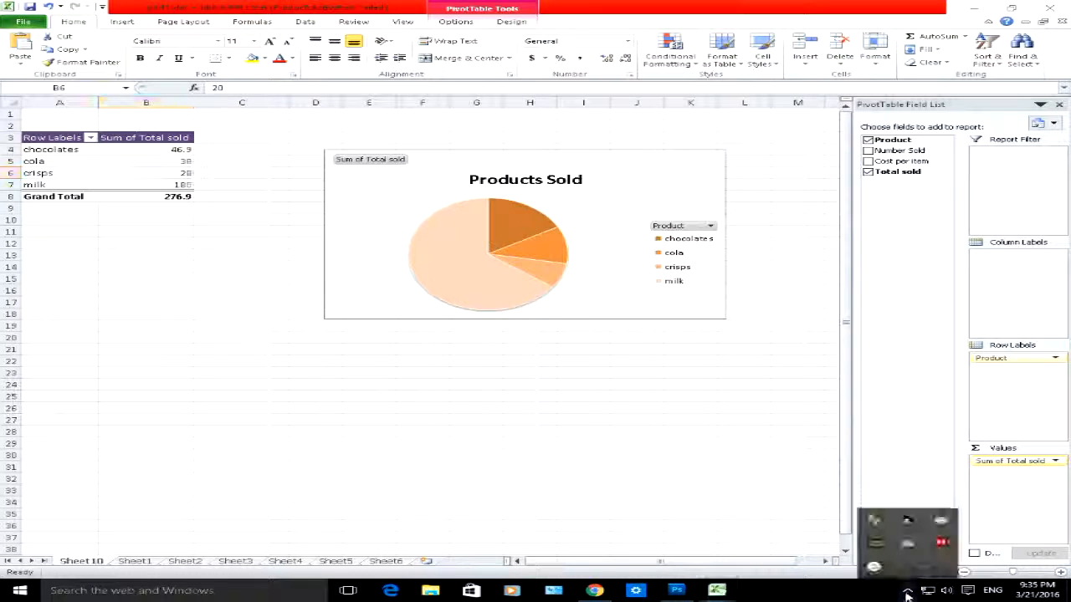
pyautogui.click(874, 567)
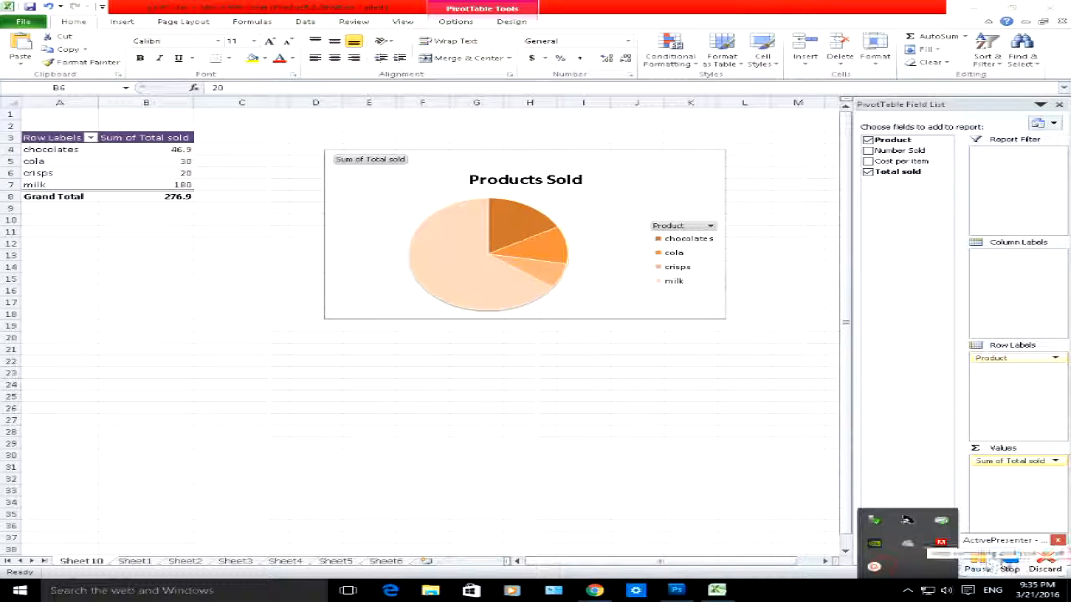
pyautogui.click(1008, 568)
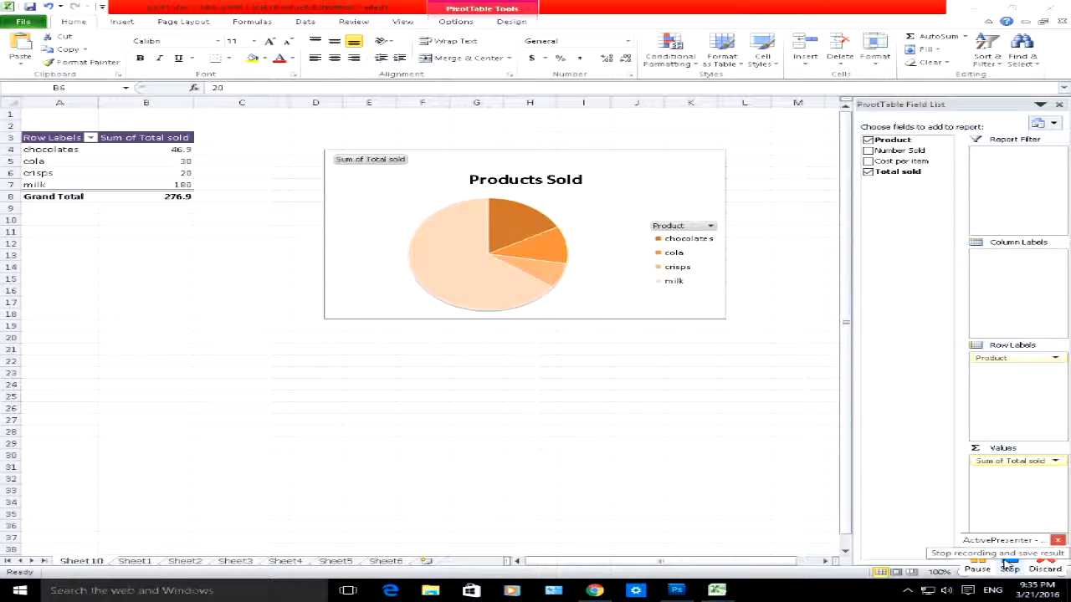